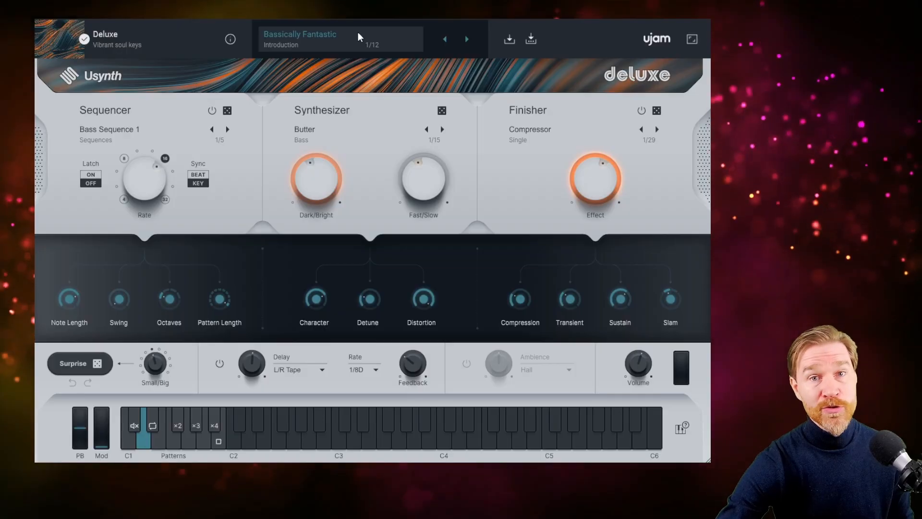
Browse the presets of the Usynth titles Deluxe, Core, 2080, Euphoria and Caramel in turn.
click(358, 33)
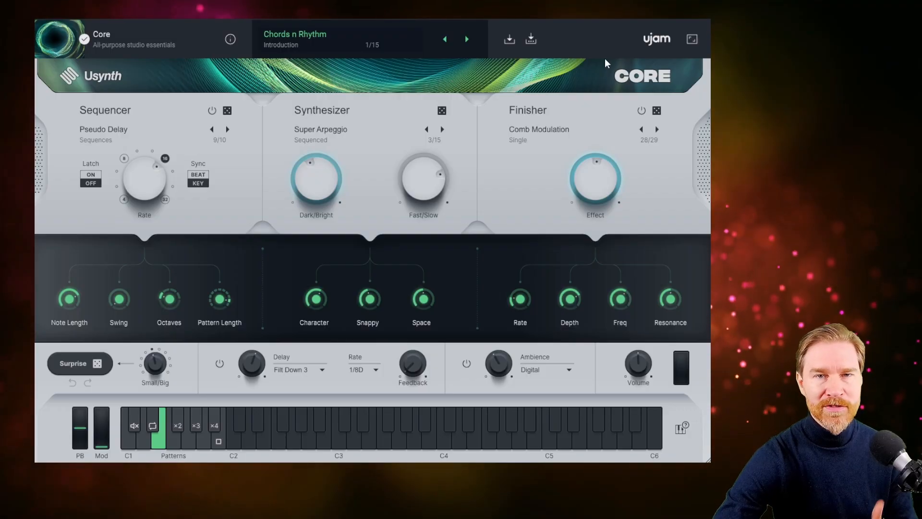
click(358, 32)
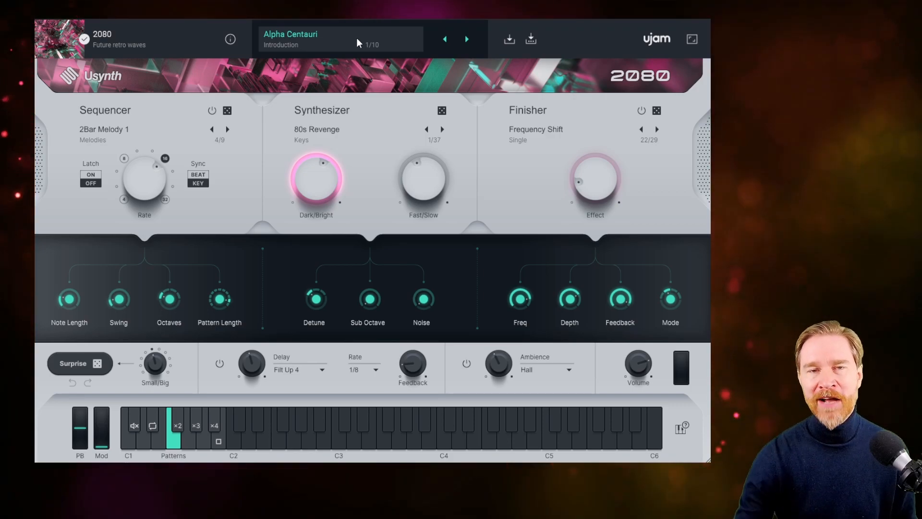
click(356, 37)
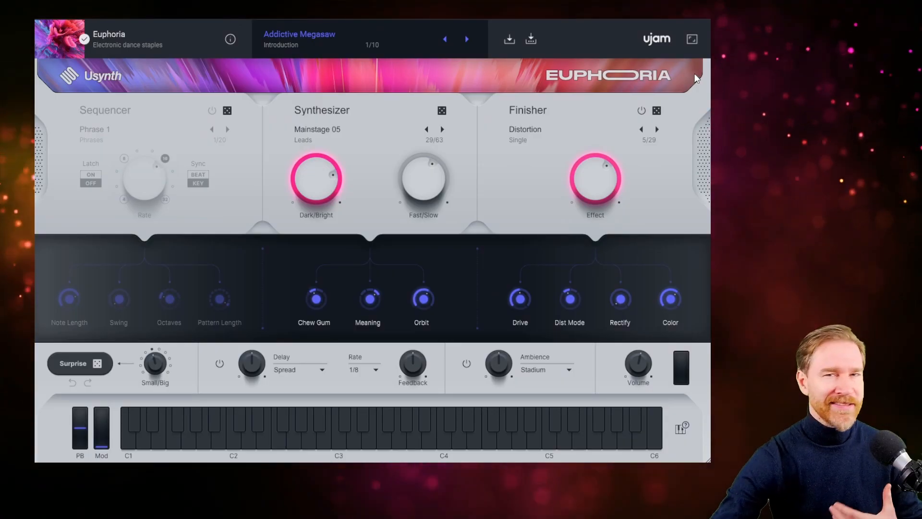
click(359, 29)
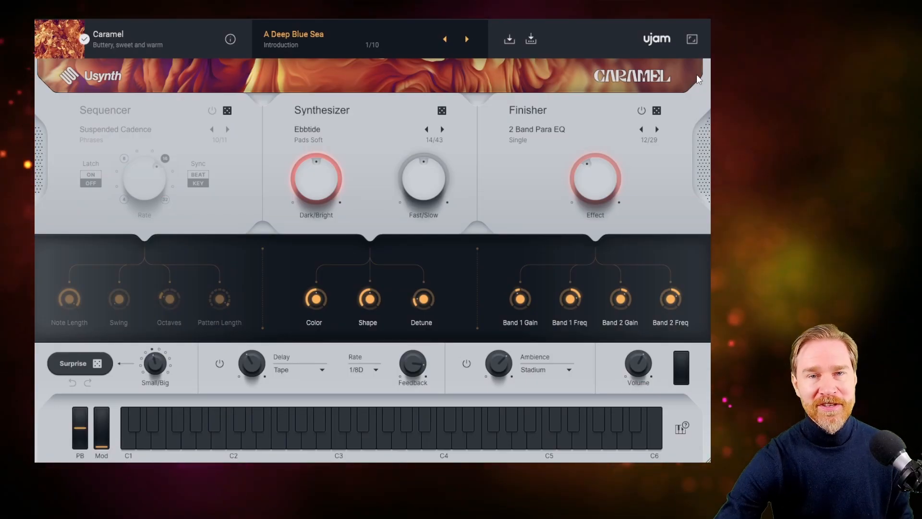
click(329, 37)
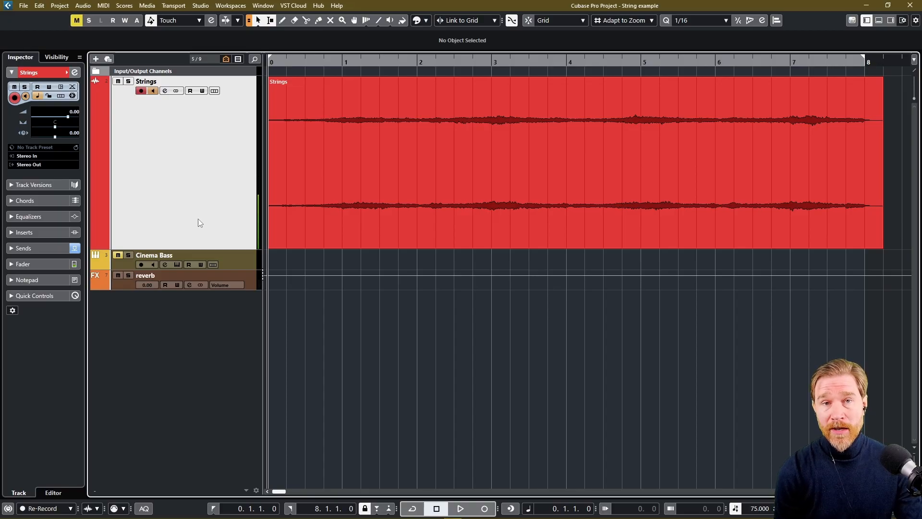
Play the Strings track through in the String example project and return to the project start.
key(space)
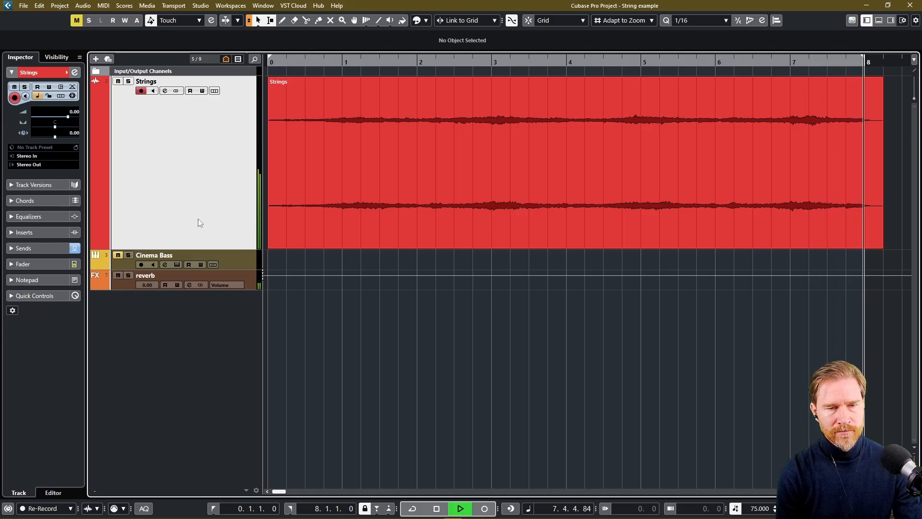
key(Home)
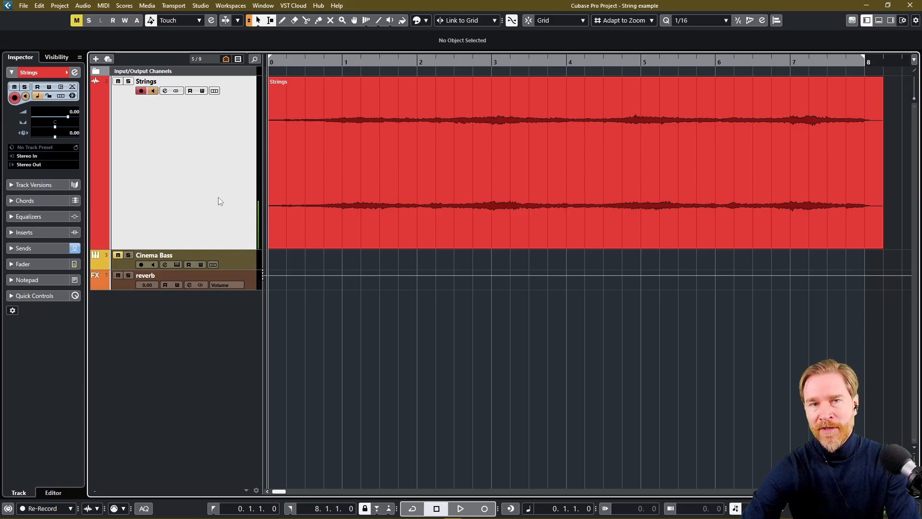
Open the Cinema Bass track's instrument, look through the Sequencer's Arpeggios, Chords, Sequences and Motifs categories, and try its Rate.
click(240, 267)
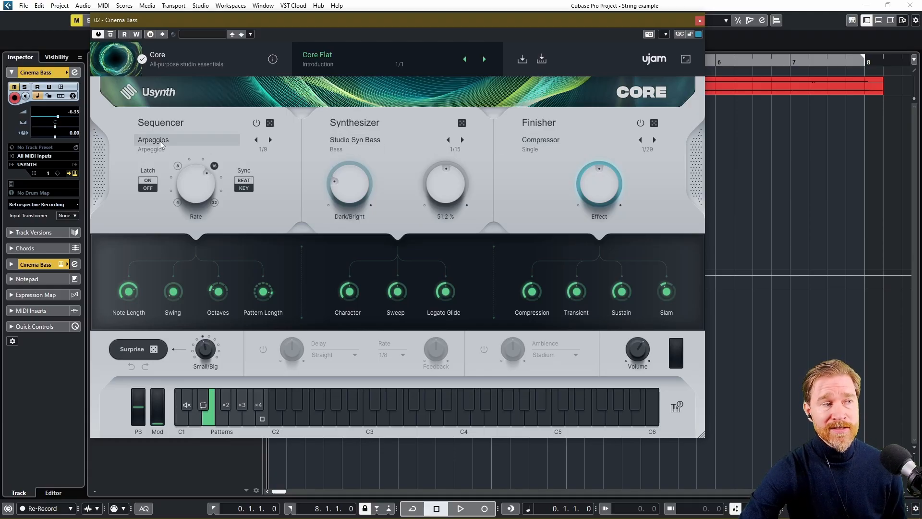
click(189, 144)
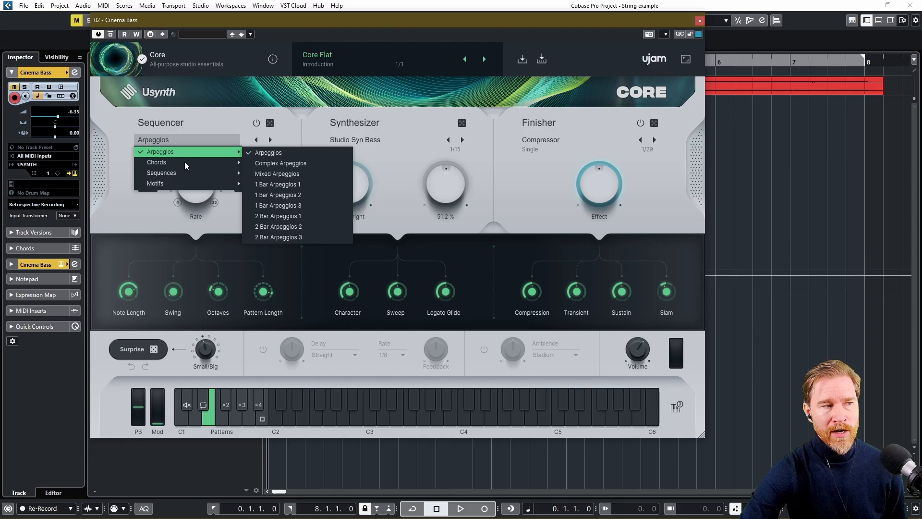
mouse_move(188, 163)
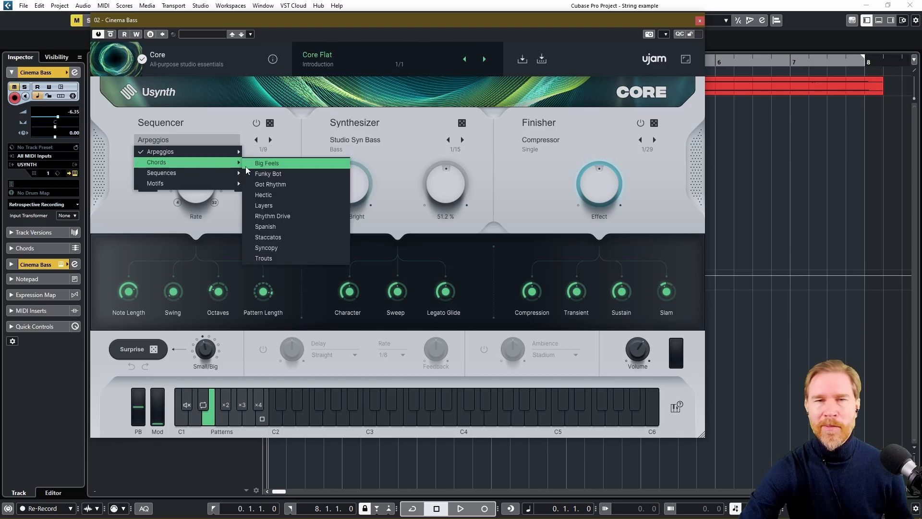
mouse_move(207, 177)
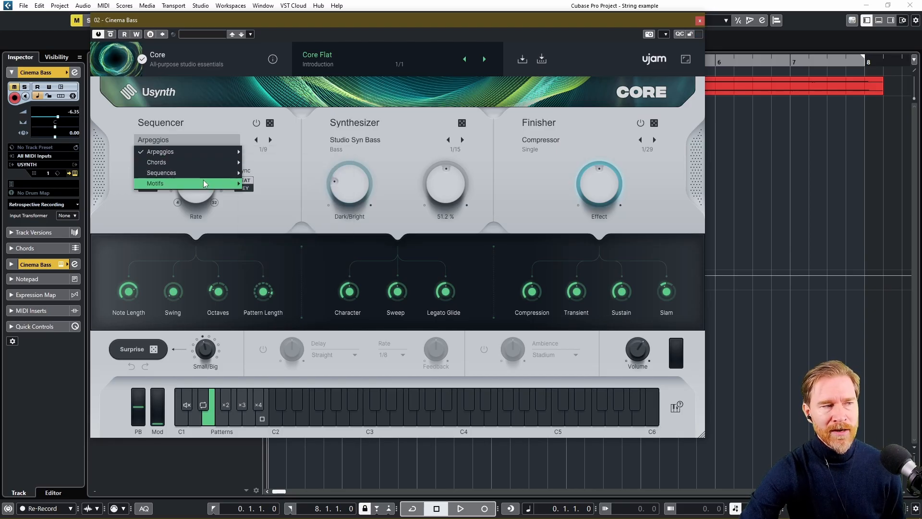
click(200, 119)
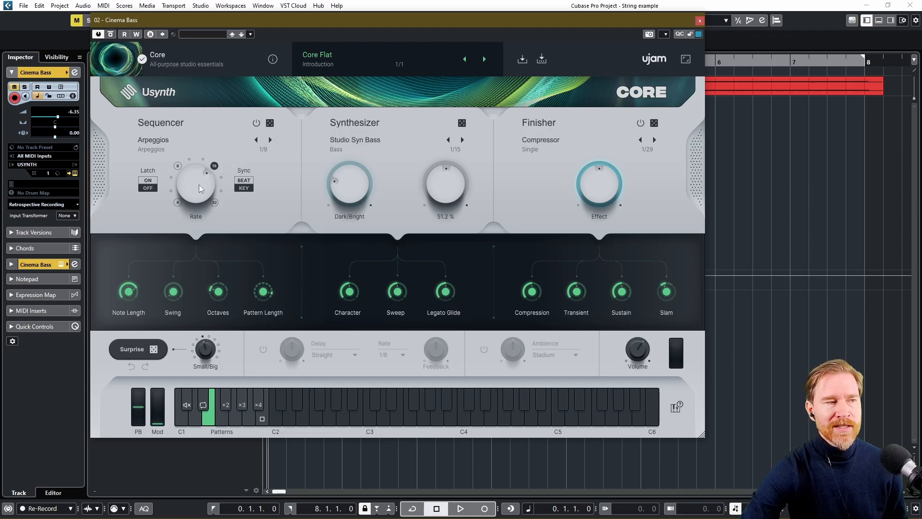
scroll(200, 189, down, 1)
scroll(201, 190, up, 1)
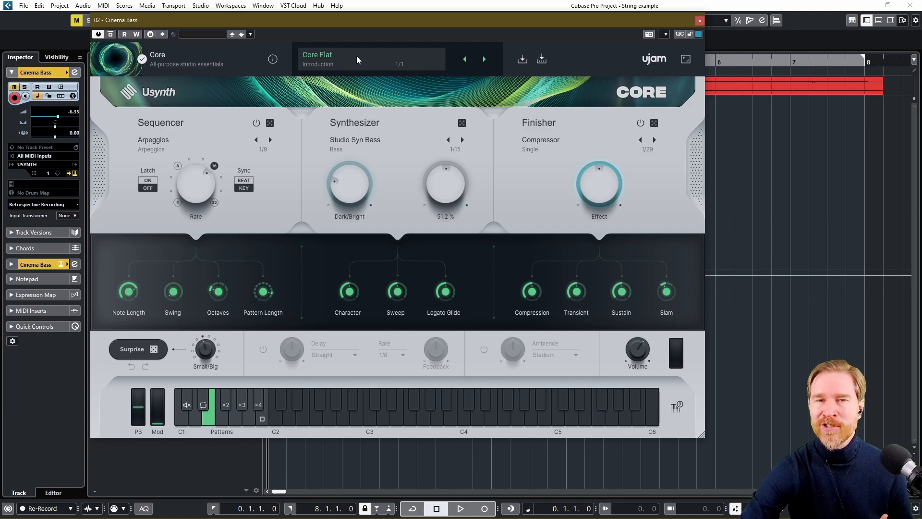
Look through the Synthesizer's sound categories, including Bass and Poly, without changing the selected sound.
click(359, 140)
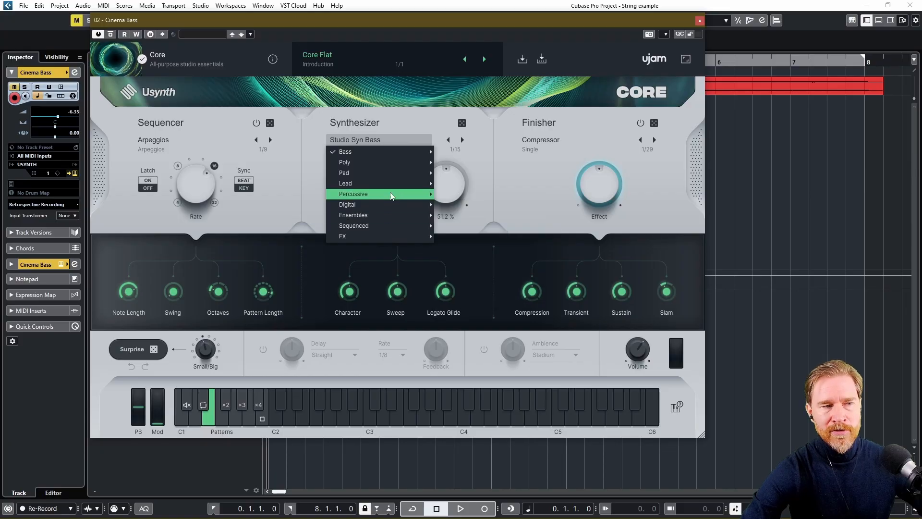
mouse_move(369, 156)
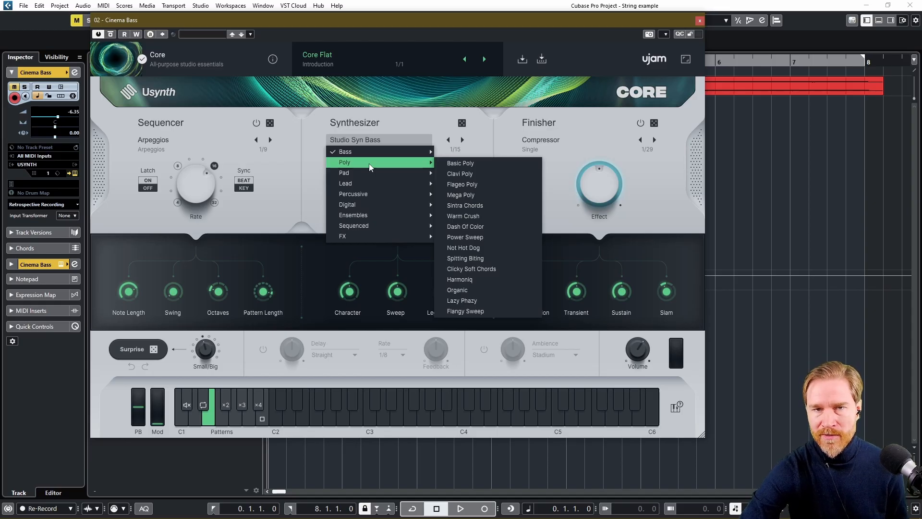
click(392, 112)
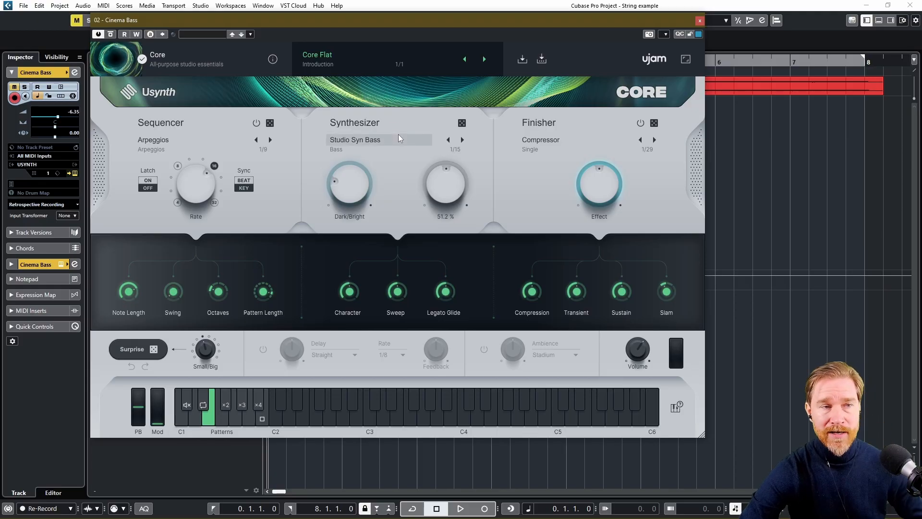
Load the user preset Core Flat from the Core title's Introduction category and close the preset browser.
click(363, 60)
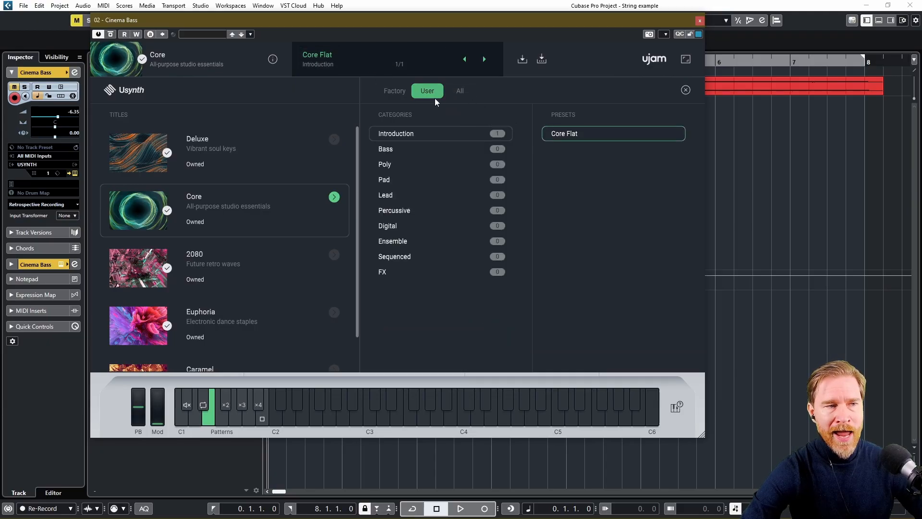
click(565, 138)
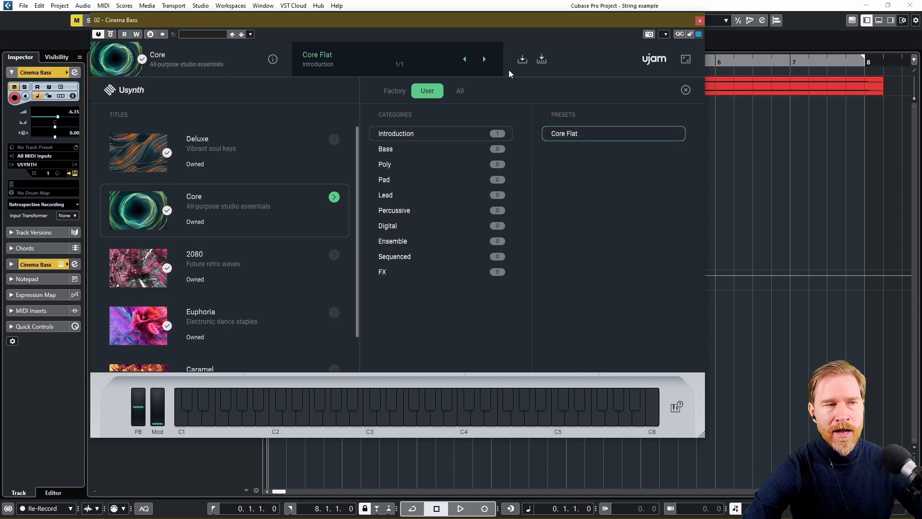
click(685, 90)
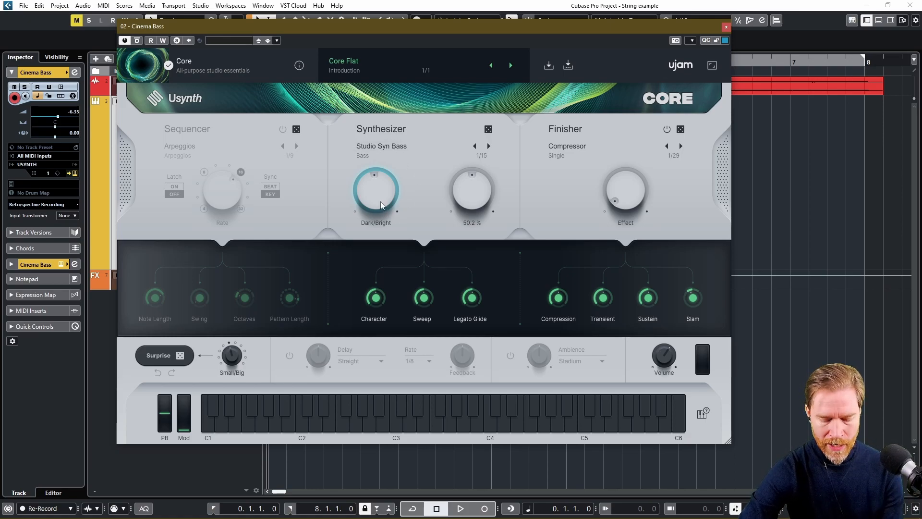
Try different Dark/Bright and Fast/Slow settings on the Synthesizer, including Fast/Slow at about 66 %.
scroll(382, 206, down, 3)
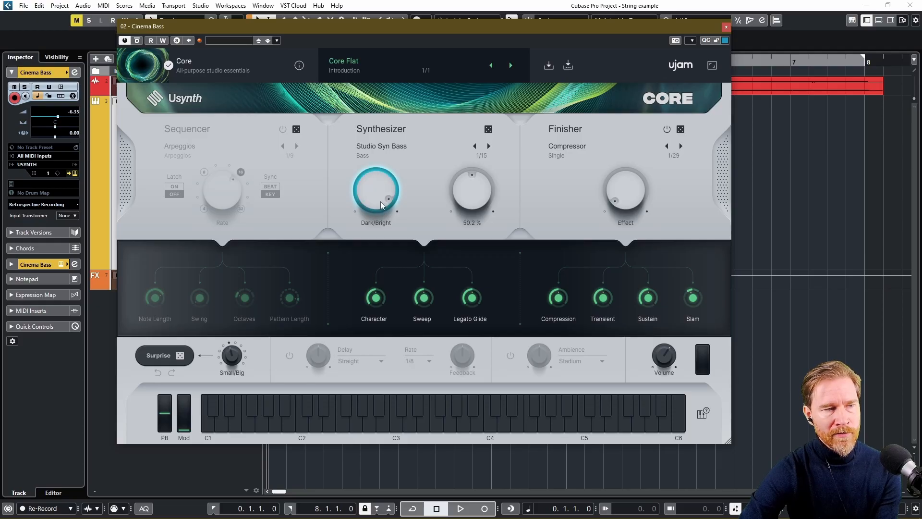
scroll(382, 205, up, 4)
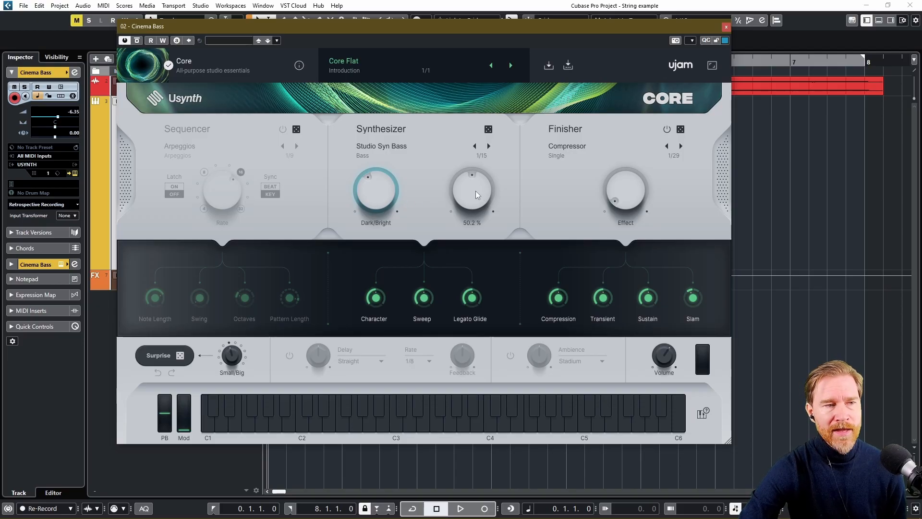
scroll(474, 190, up, 5)
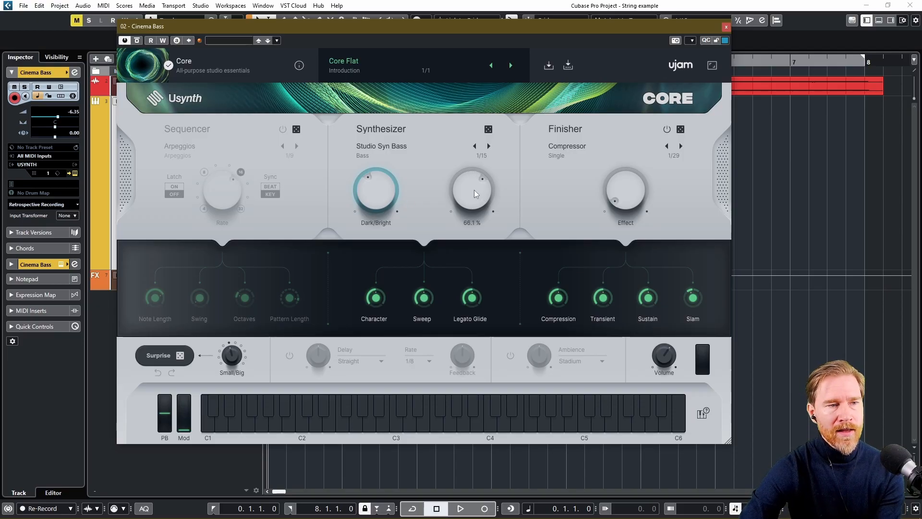
drag(472, 193, 498, 229)
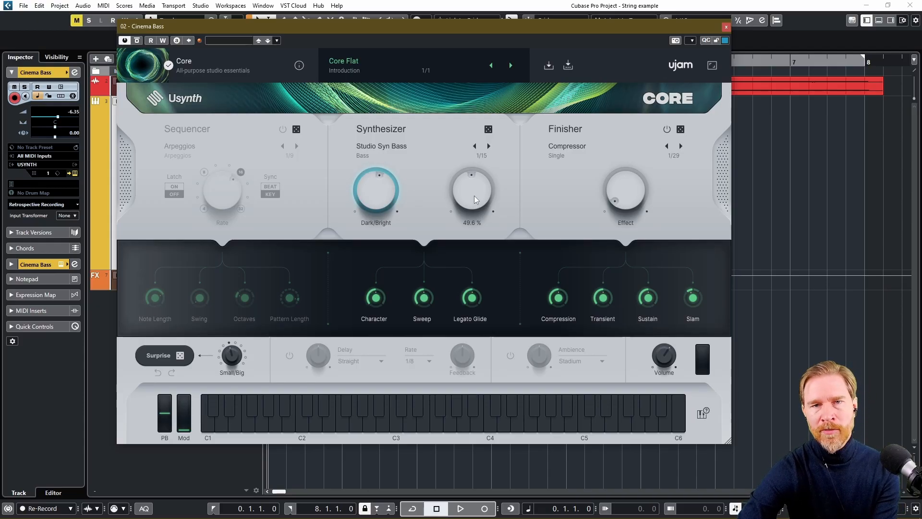
Adjust the Synthesizer's Character to about 51 % and its Sweep, and turn Fast/Slow well towards Fast.
drag(374, 301, 376, 241)
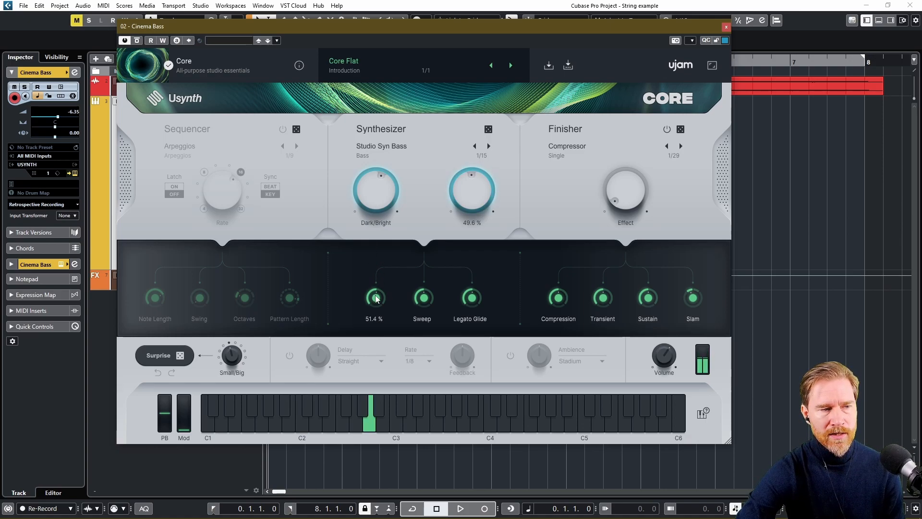
mouse_move(424, 299)
mouse_down()
mouse_move(427, 247)
mouse_move(424, 300)
mouse_up()
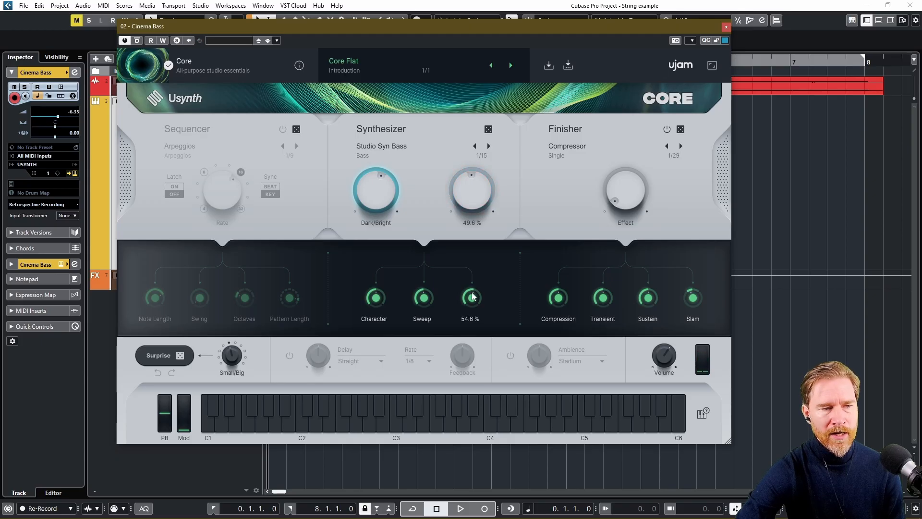
drag(474, 180, 464, 180)
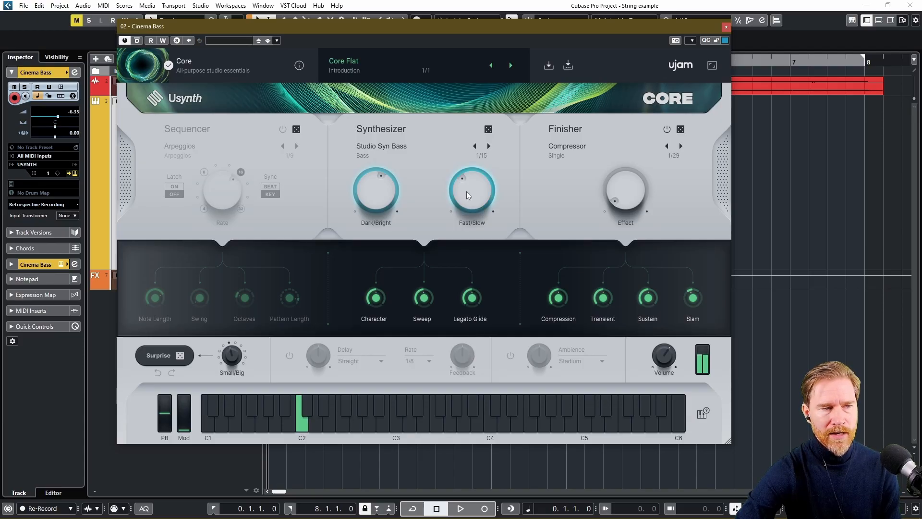
drag(464, 206, 462, 214)
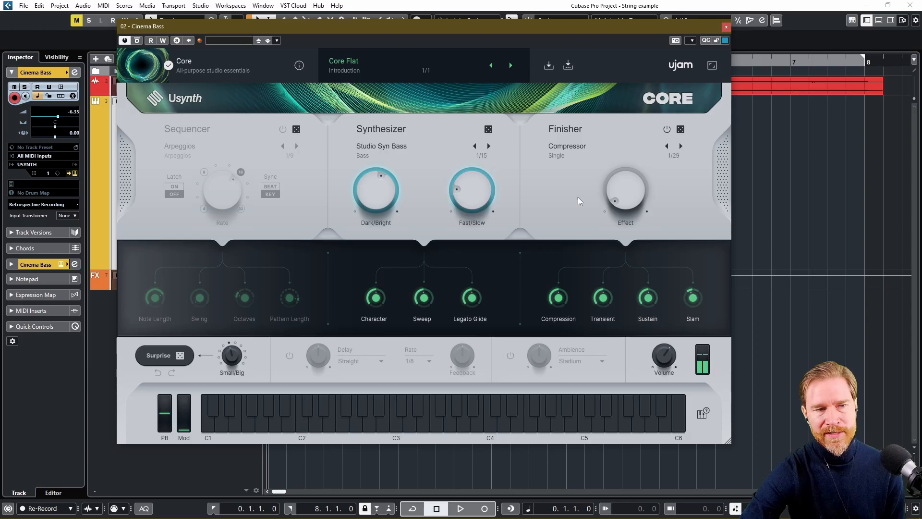
Raise the Finisher's Effect to nearly halfway and look through its Single, Dual and Quad effect lists, keeping Compressor.
drag(627, 201, 622, 165)
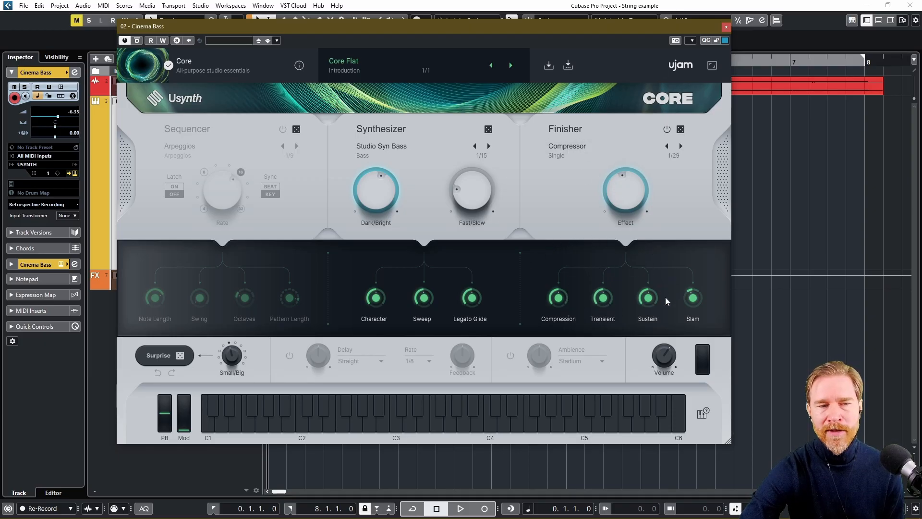
click(559, 146)
mouse_move(567, 160)
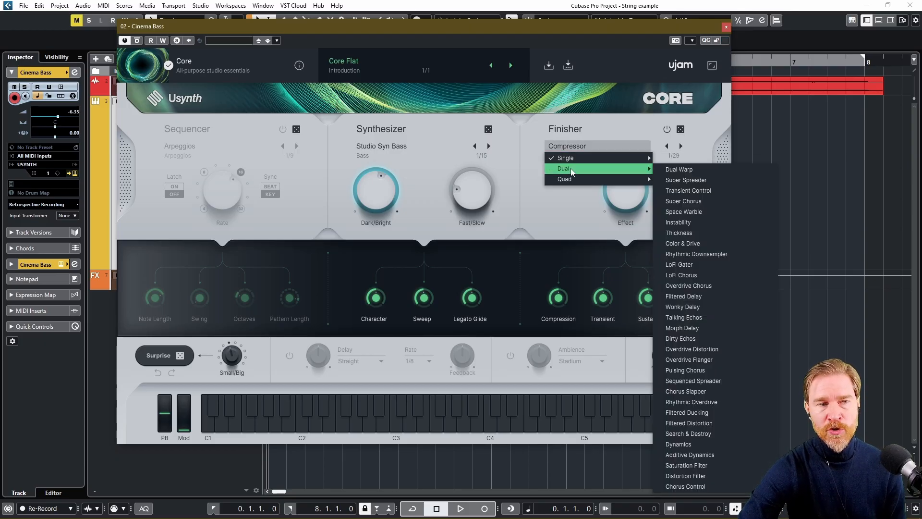
mouse_move(568, 179)
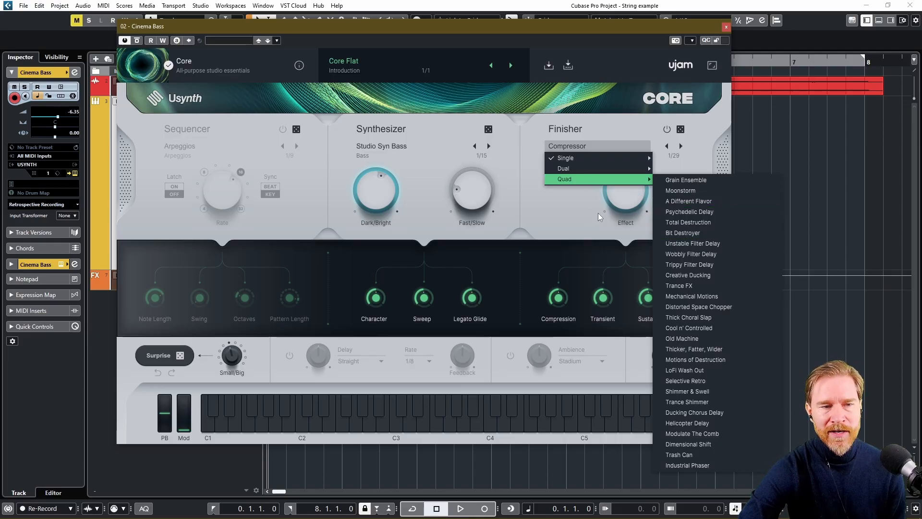
key(Escape)
key(Escape)
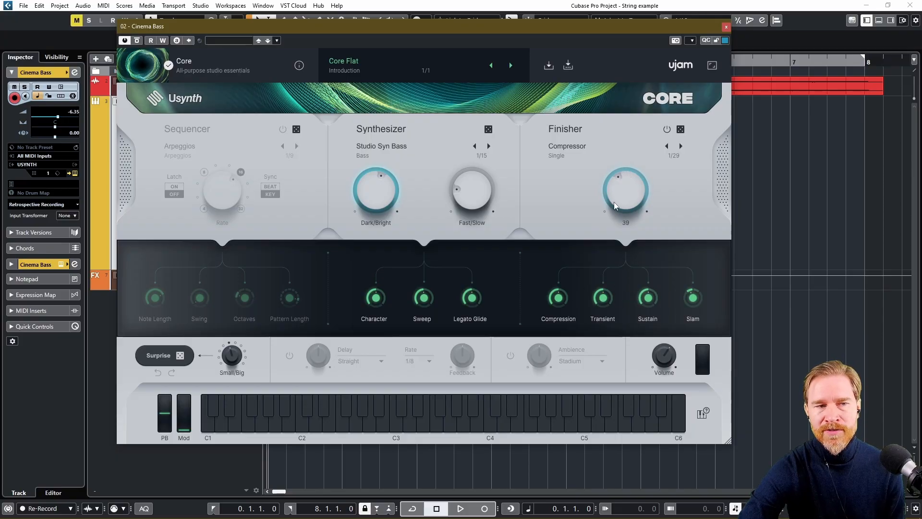
click(595, 150)
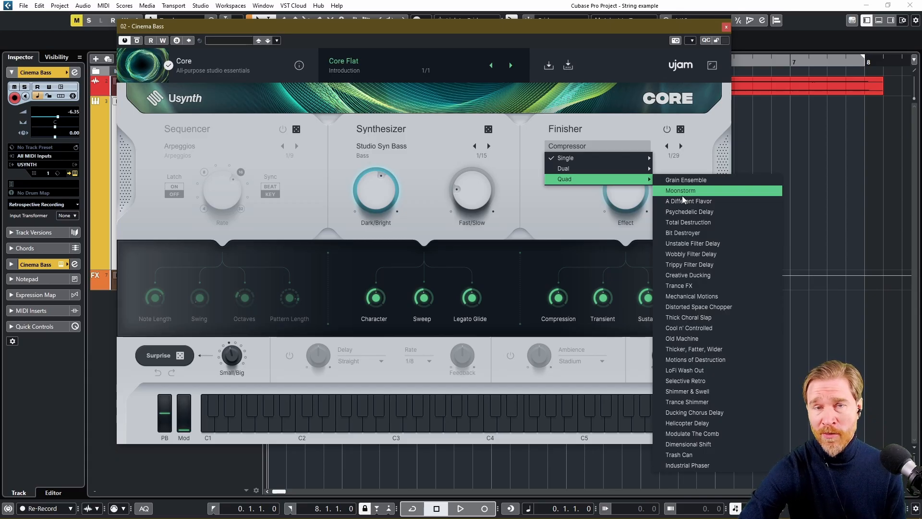
click(545, 197)
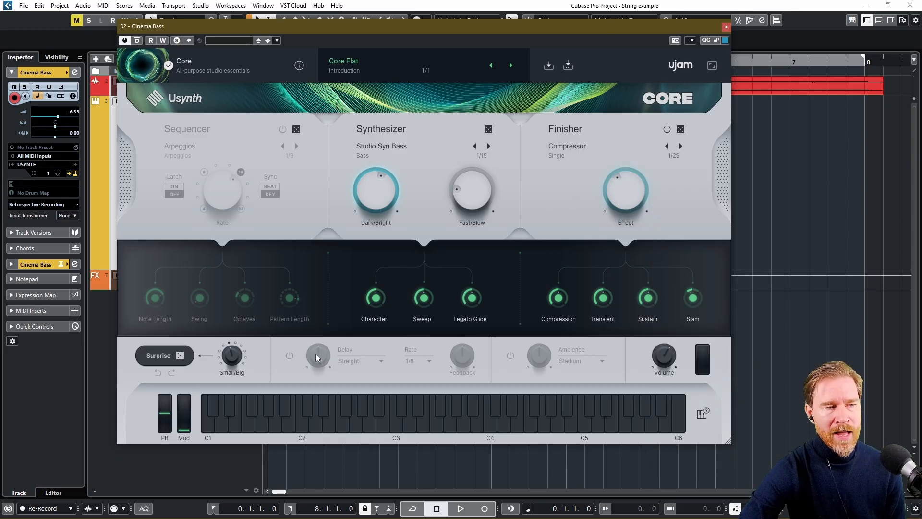
Switch the Straight 1/8 Delay on and back off.
click(290, 355)
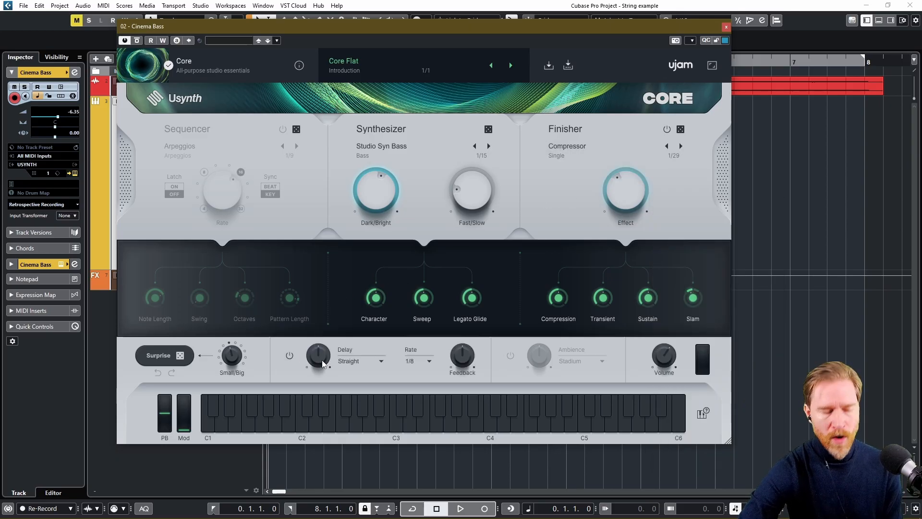
click(289, 355)
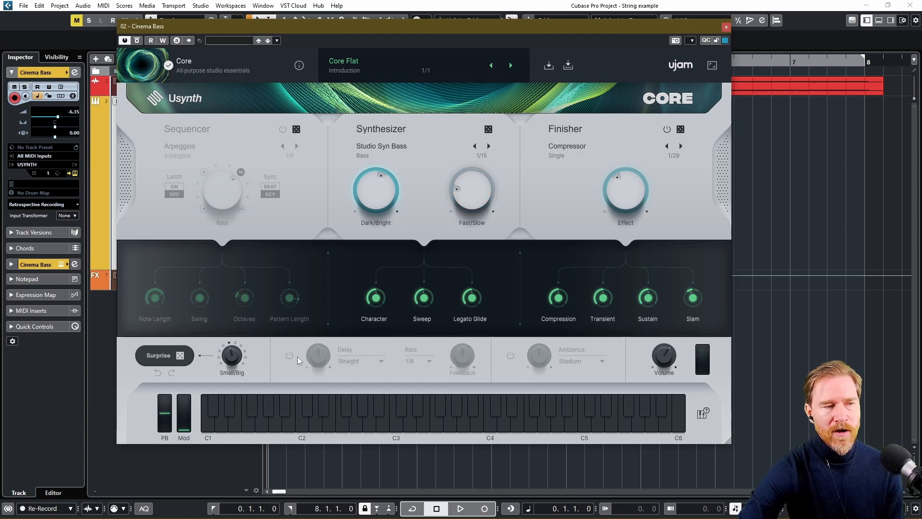
Switch the Delay on, look through its available types and rates, and switch it back off.
click(289, 355)
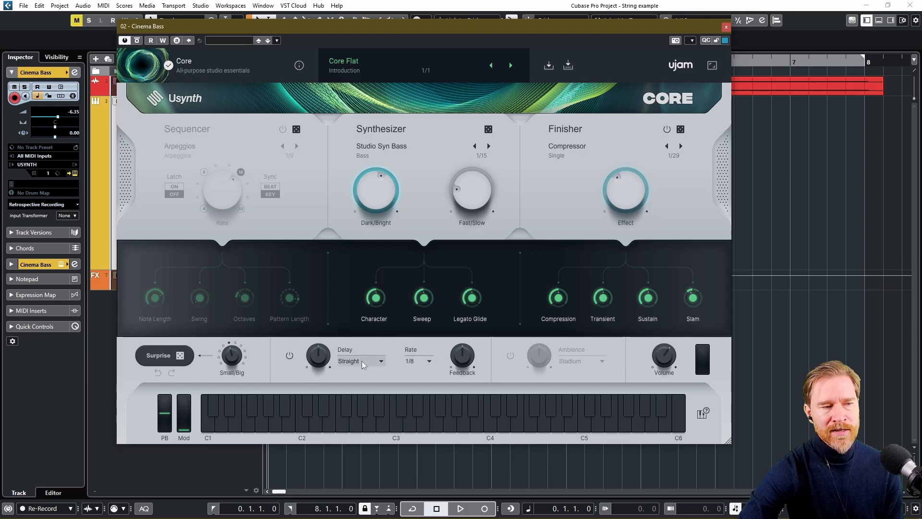
click(362, 361)
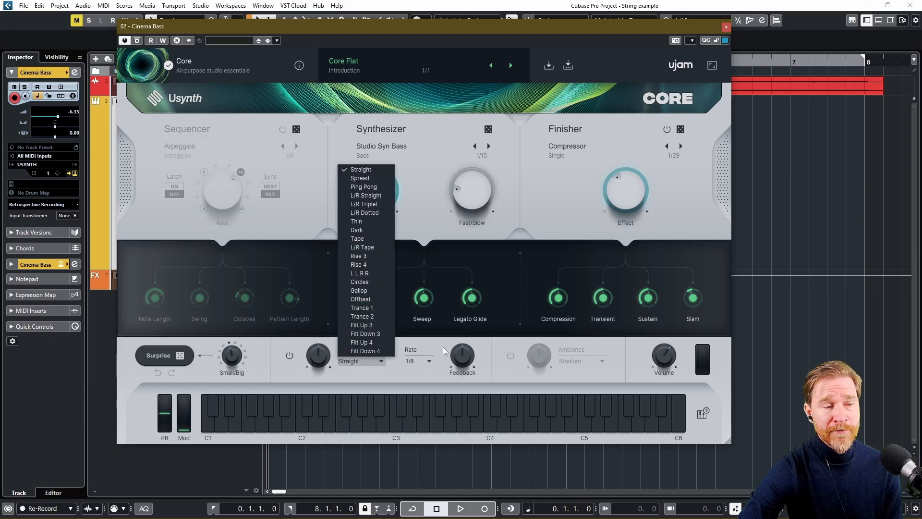
click(431, 359)
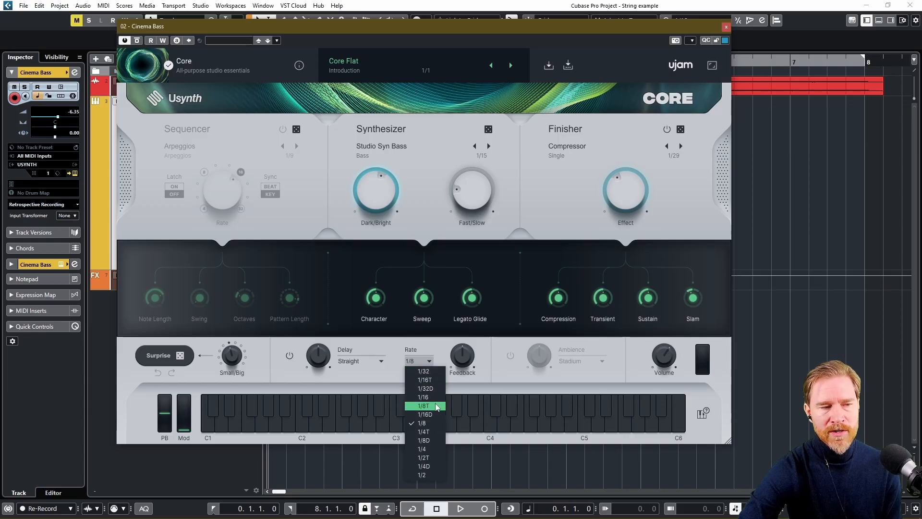
click(290, 356)
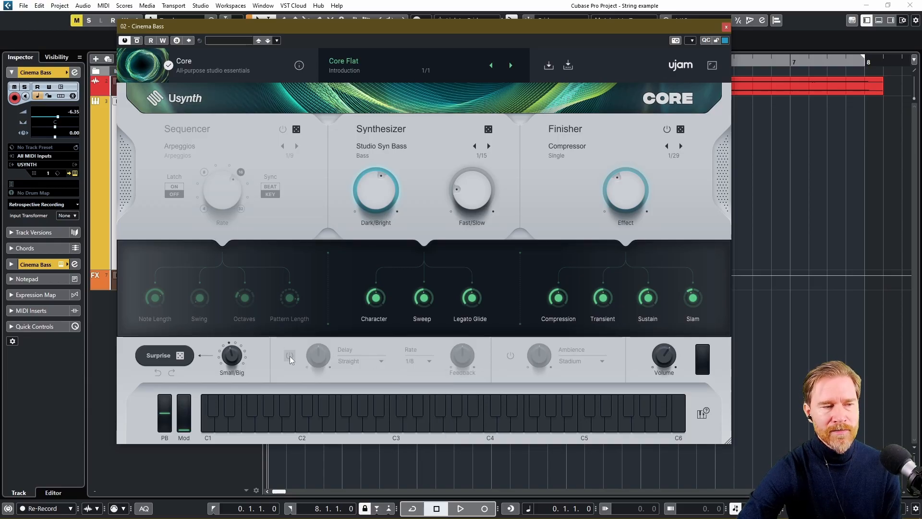
Audition the Ambience with Deep Space and Large Hall, leaving it set to Large Hall and switched off.
click(512, 354)
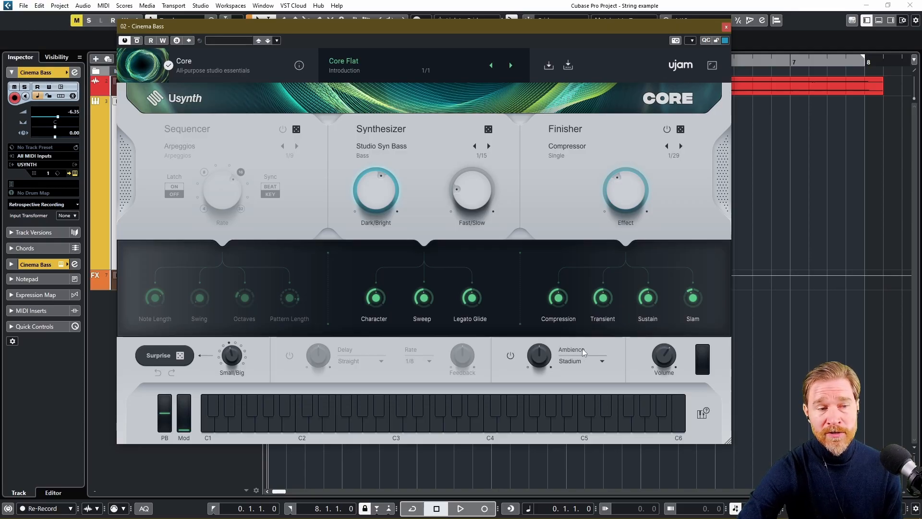
click(599, 360)
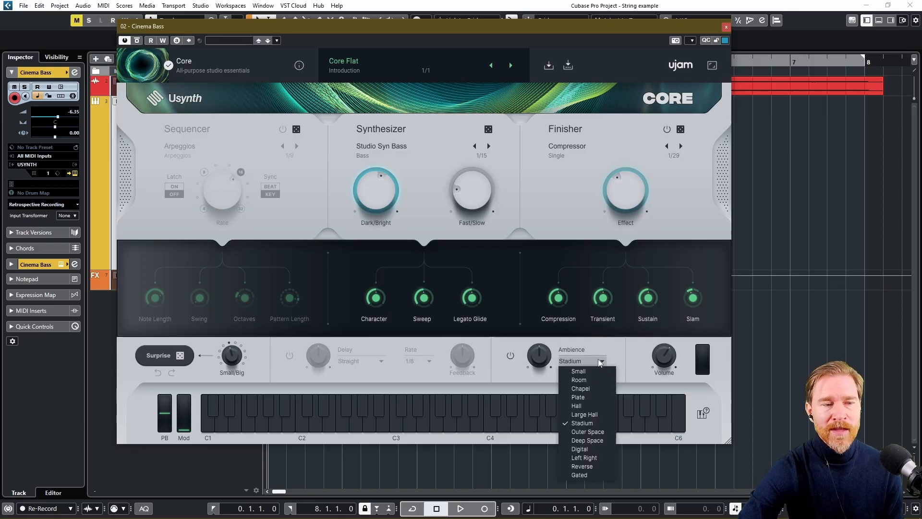
click(607, 441)
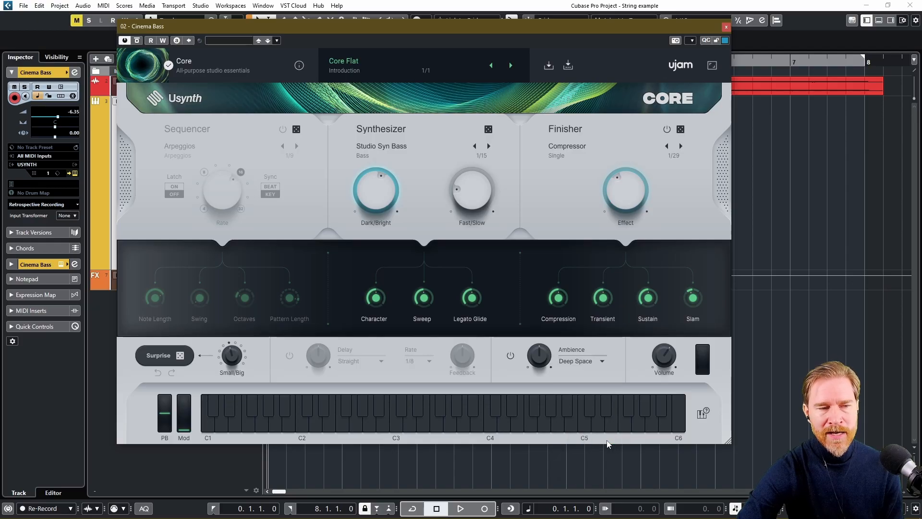
click(588, 410)
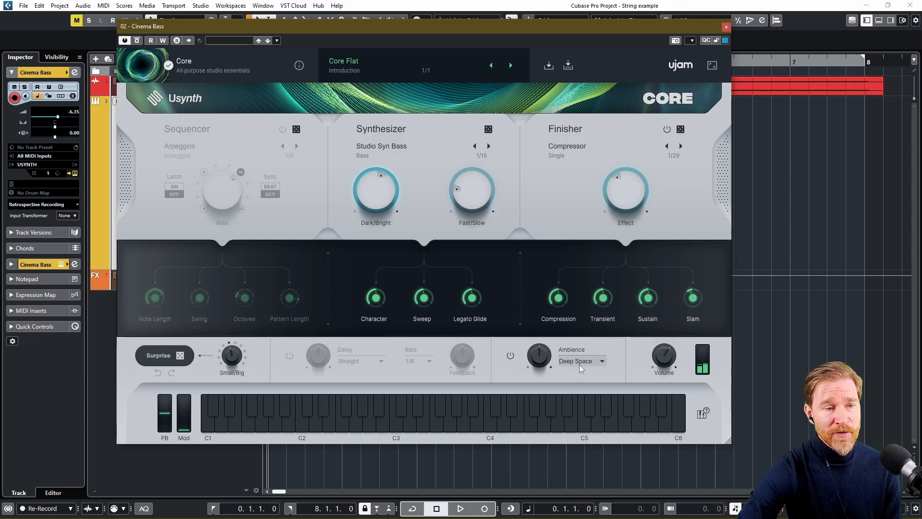
click(582, 361)
click(588, 413)
click(589, 415)
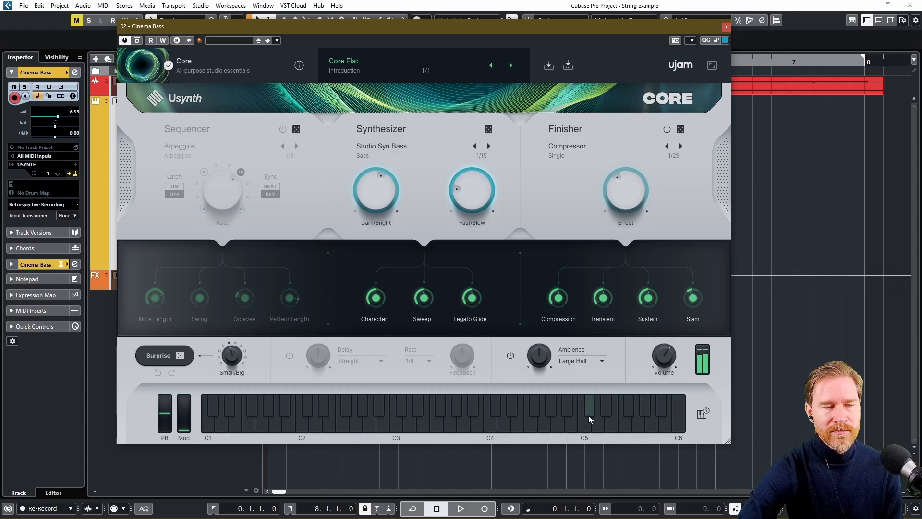
click(509, 357)
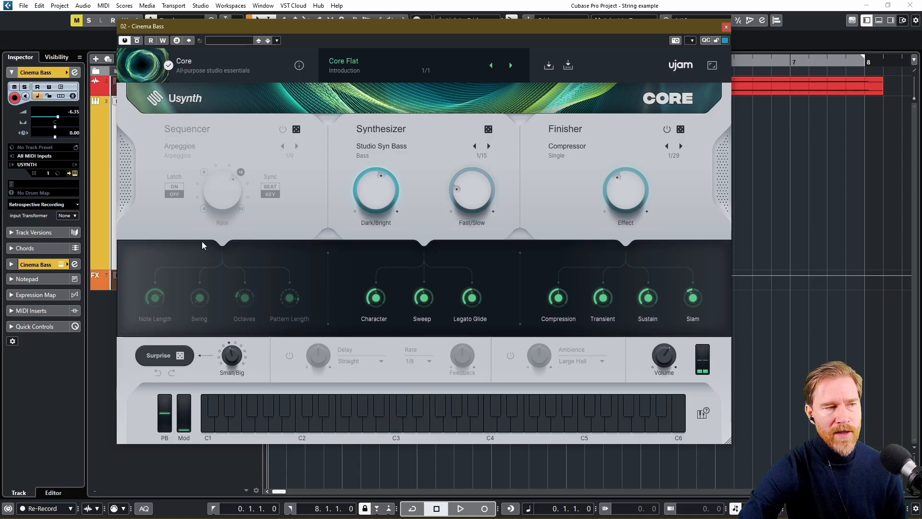
Switch the Sequencer on, try the Bass Vivid sequence, and return it to the Arpeggios pattern.
click(282, 129)
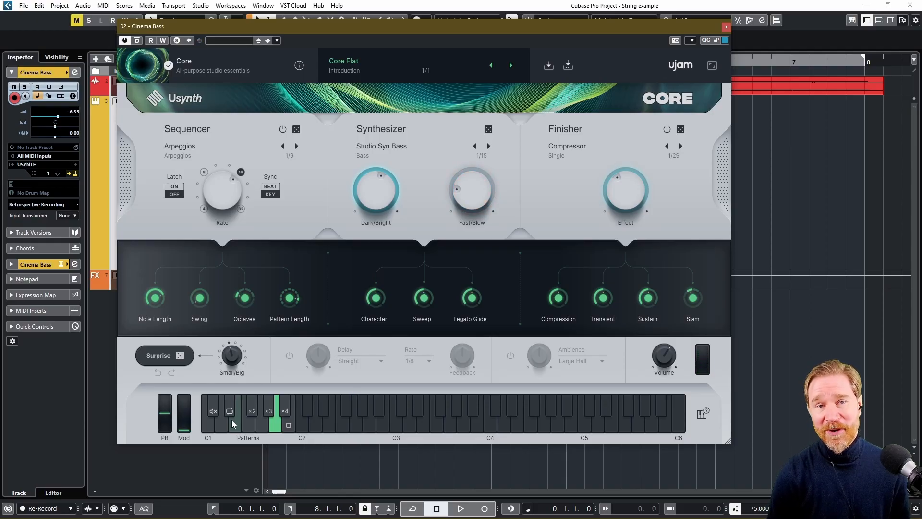
click(183, 145)
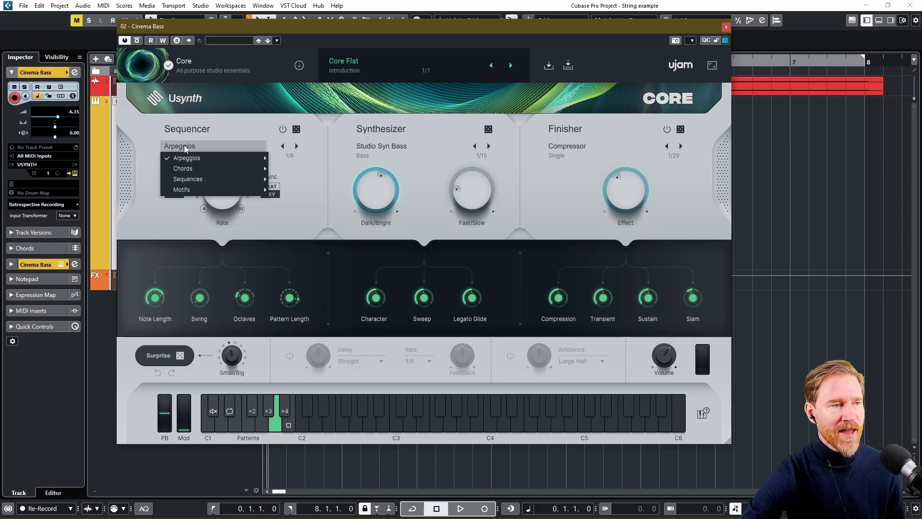
mouse_move(233, 181)
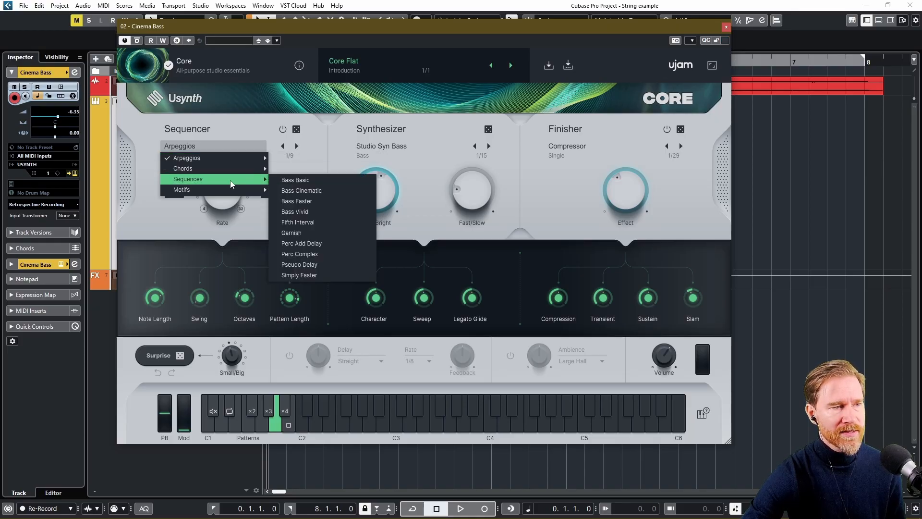
click(298, 212)
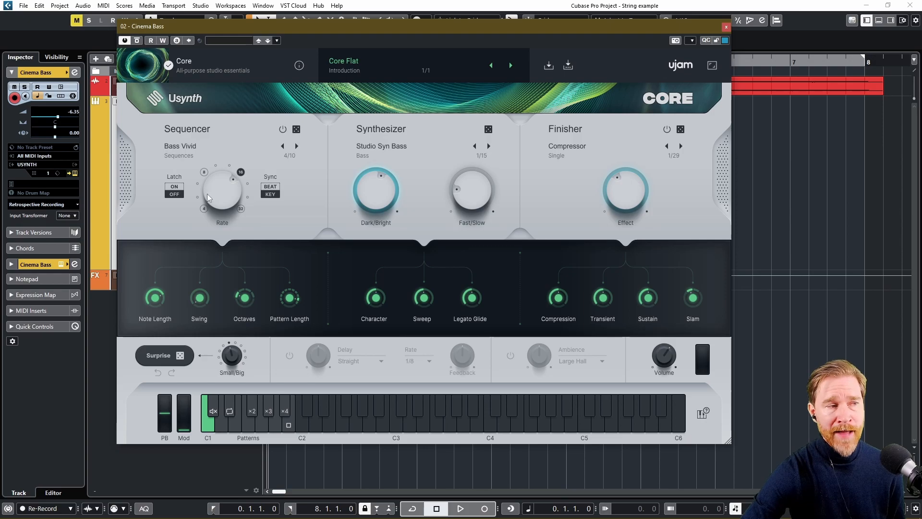
click(185, 146)
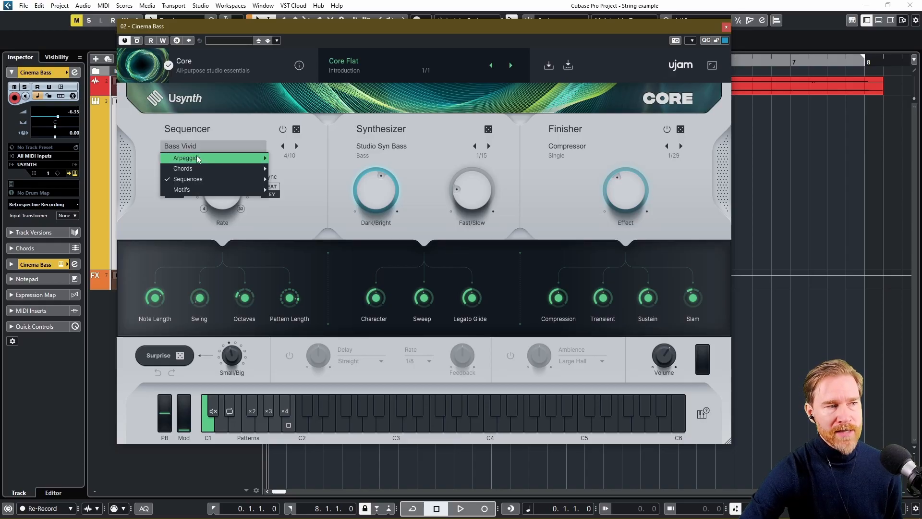
mouse_move(196, 158)
click(288, 159)
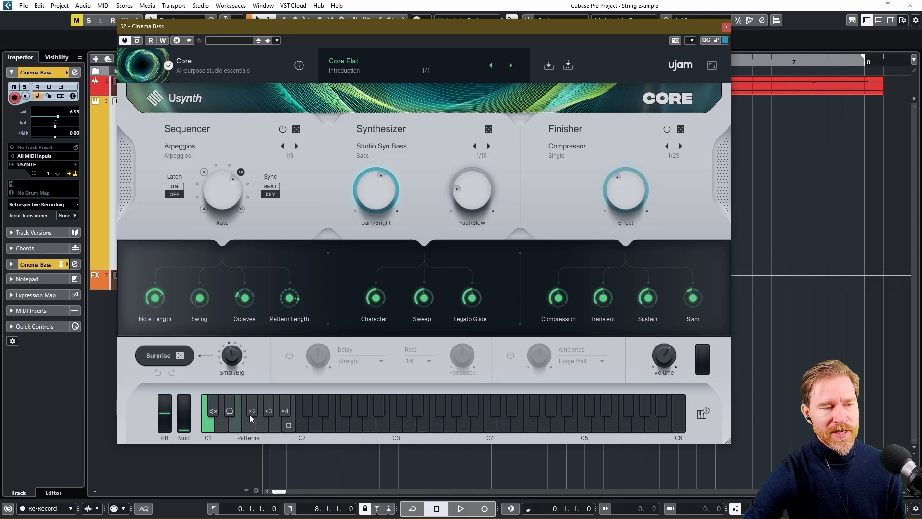
Try the Perc Complex sequence in the Sequencer and set it back to Arpeggios.
click(192, 147)
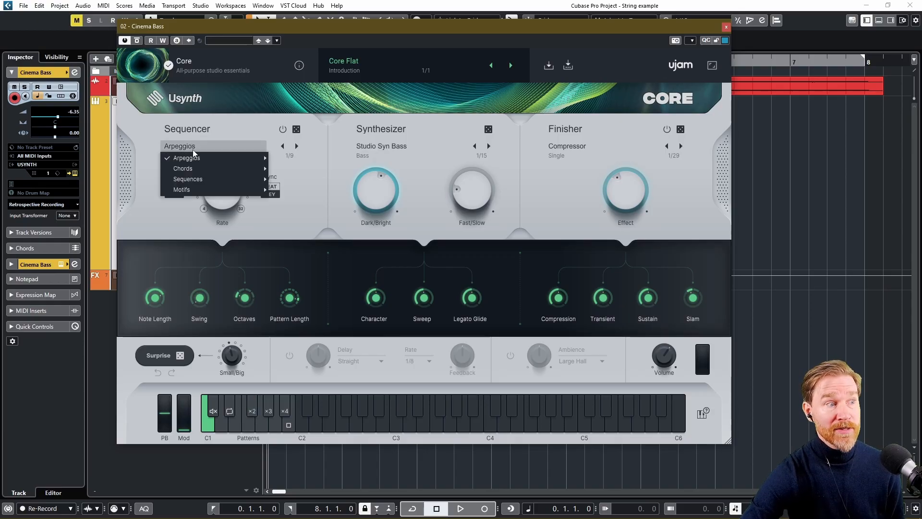
mouse_move(225, 179)
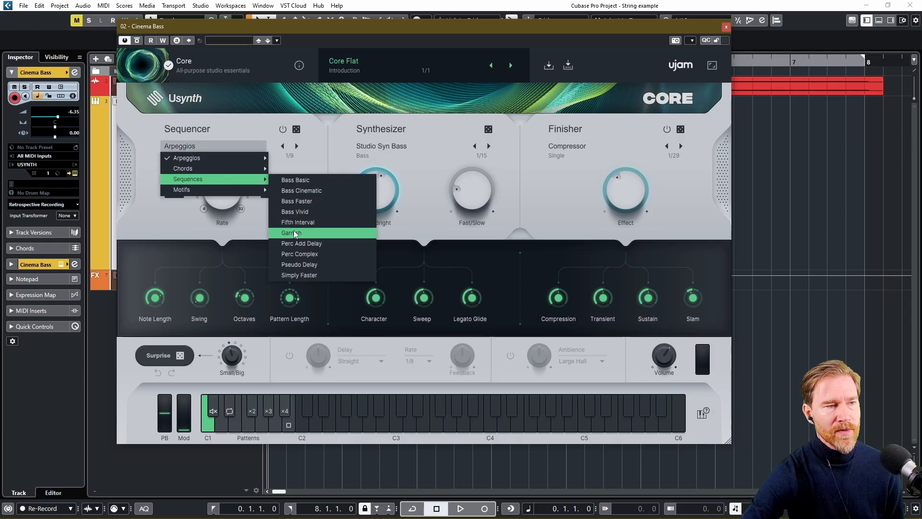
click(296, 254)
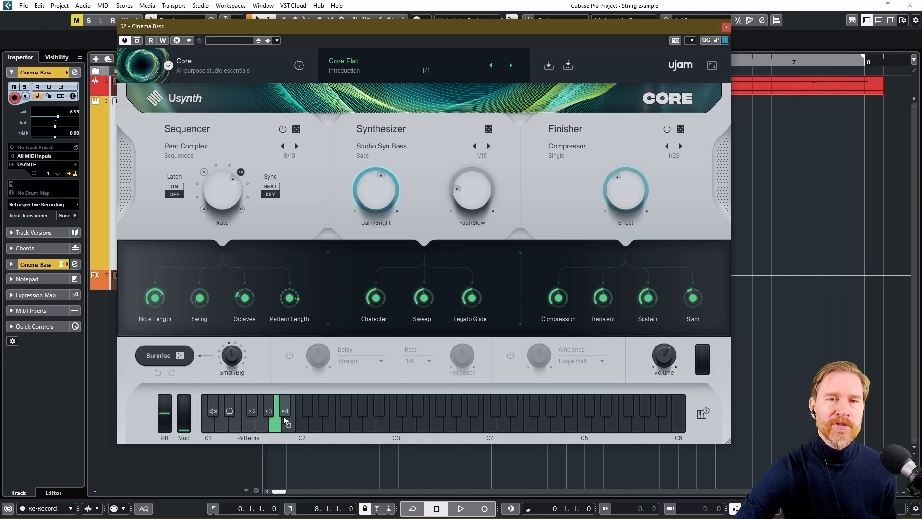
click(189, 145)
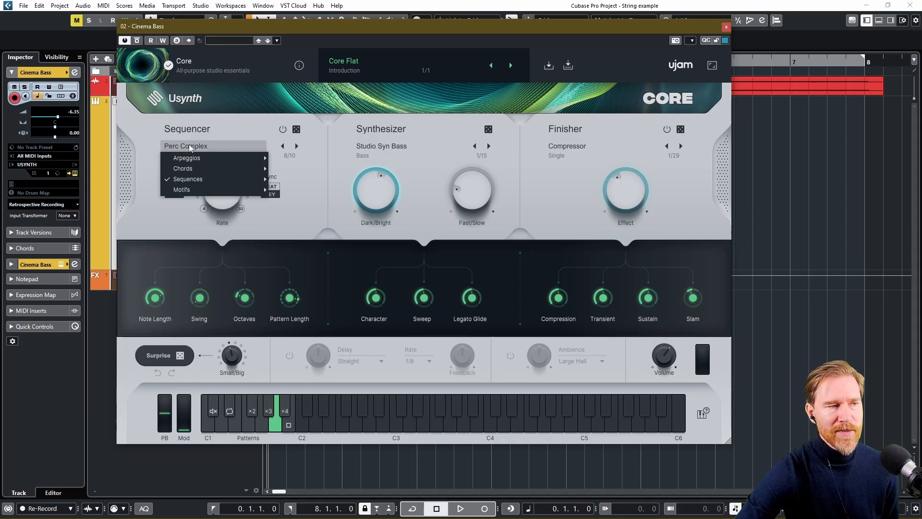
mouse_move(240, 157)
click(290, 156)
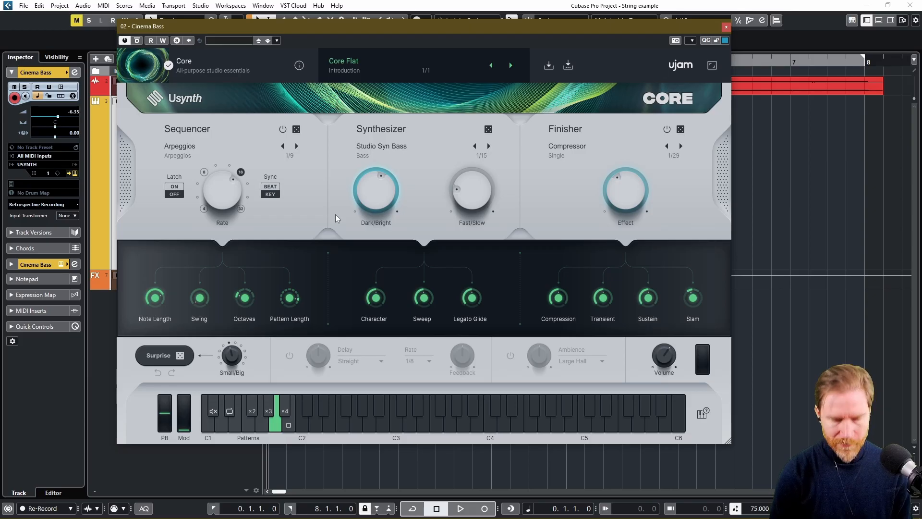
Move the plug-in window clear of the track list and record a bass part on the Cinema Bass track.
drag(338, 34, 411, 79)
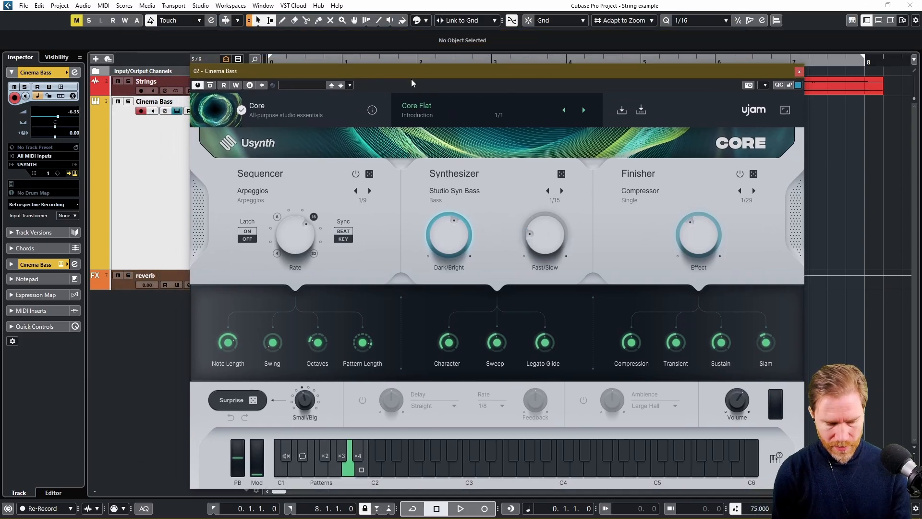
key(KP_Multiply)
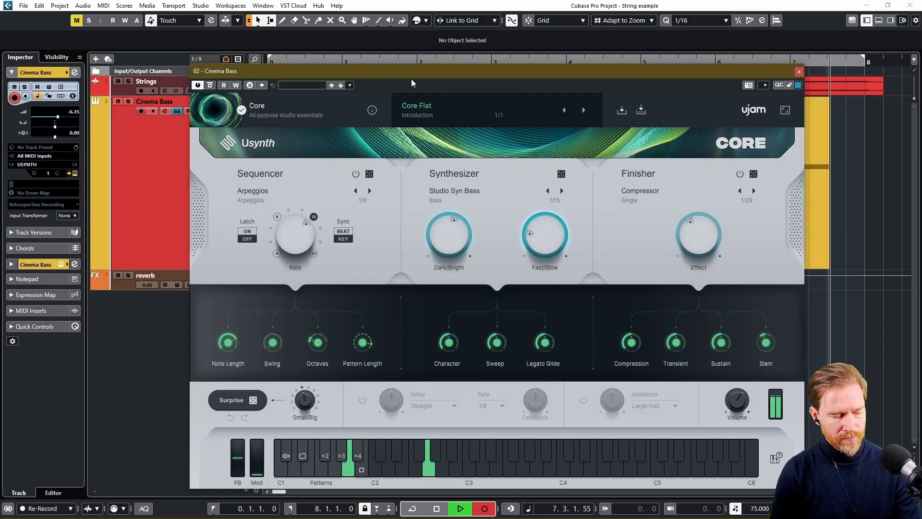
key(space)
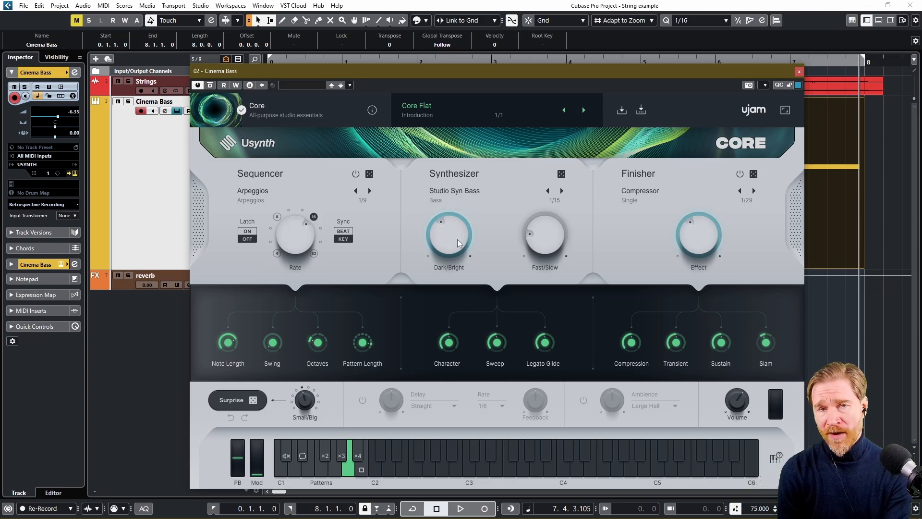
Record another pass on the Cinema Bass track while sweeping the Synthesizer's Dark/Bright up and down, and stop near the end of bar 7.
key(space)
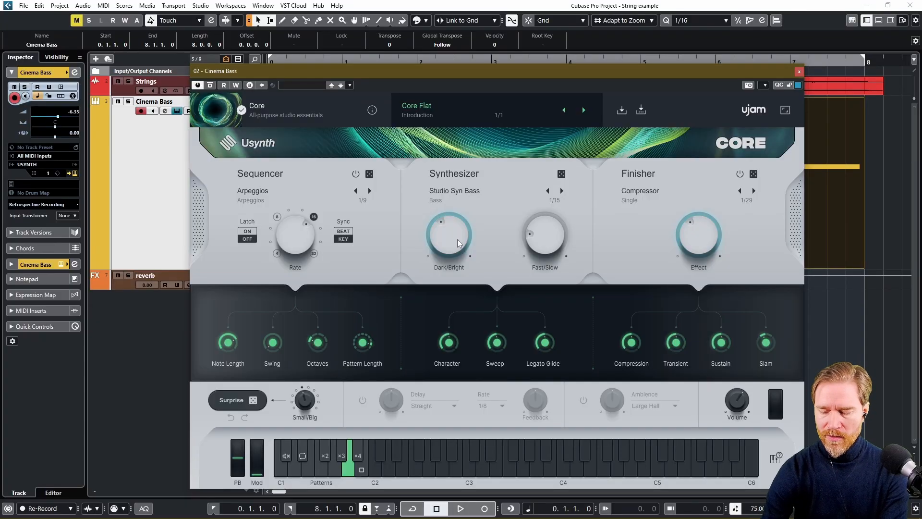
key(KP_Multiply)
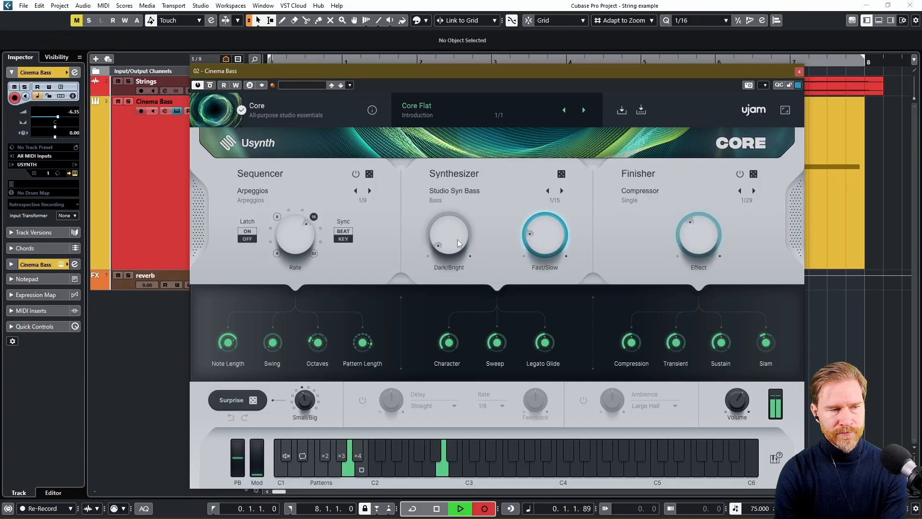
scroll(458, 244, up, 2)
scroll(457, 244, up, 8)
scroll(457, 244, up, 4)
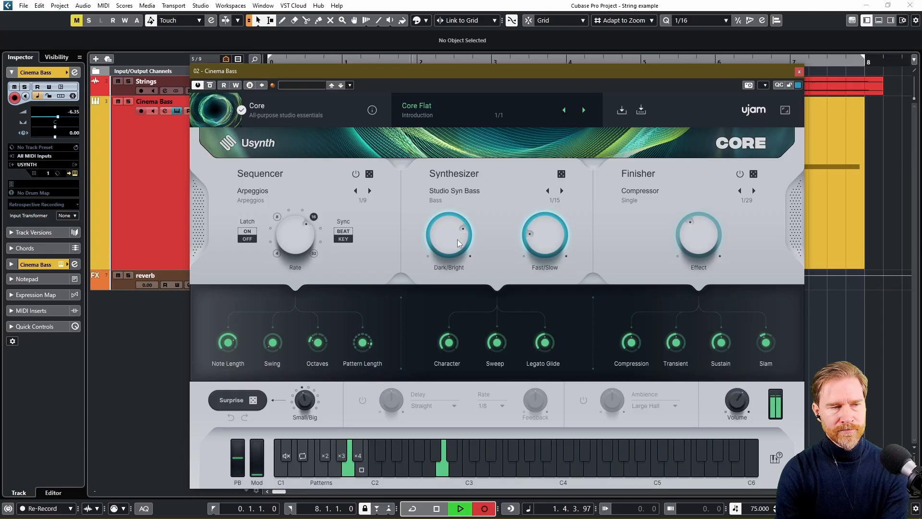
scroll(458, 244, down, 2)
scroll(457, 243, down, 5)
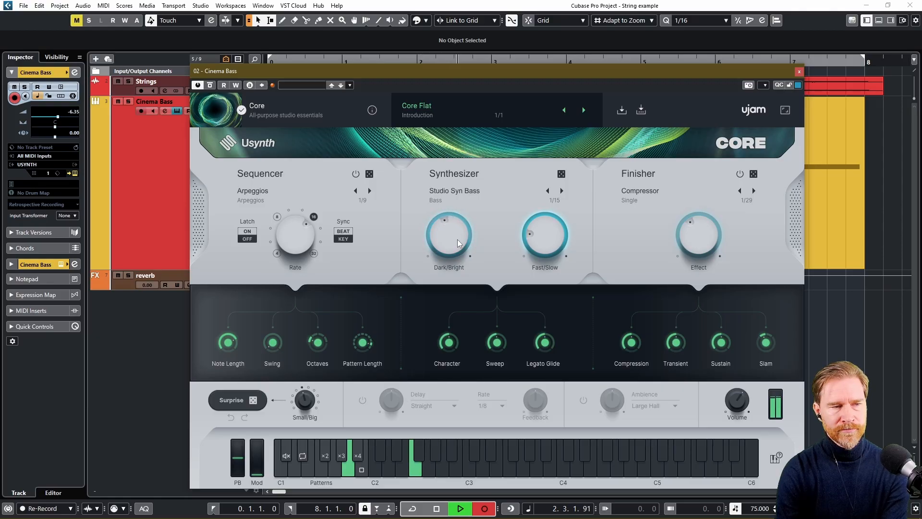
scroll(458, 243, down, 4)
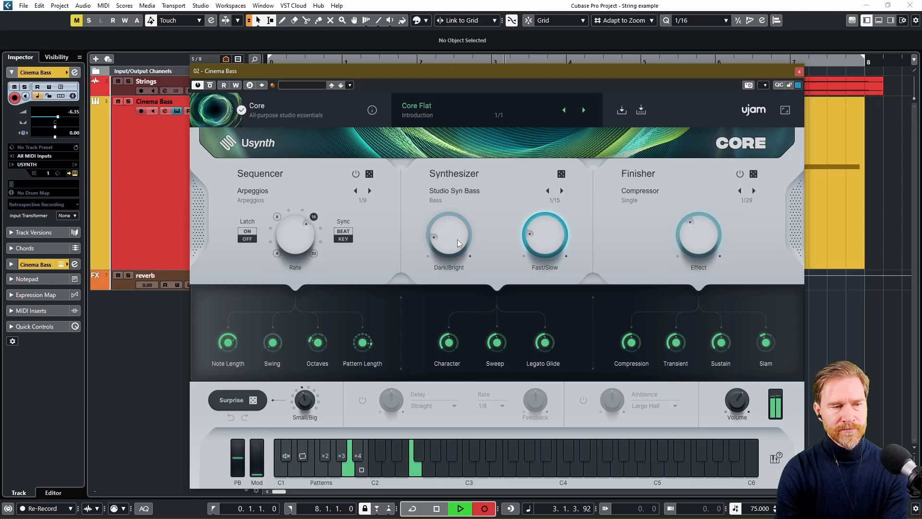
scroll(458, 244, up, 6)
scroll(457, 244, up, 5)
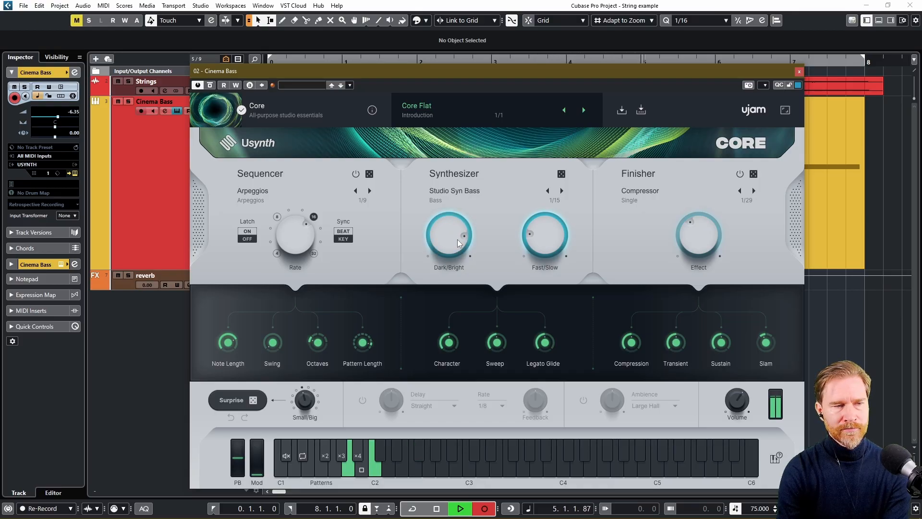
scroll(457, 243, down, 8)
scroll(457, 244, down, 1)
scroll(458, 244, down, 2)
scroll(457, 242, down, 2)
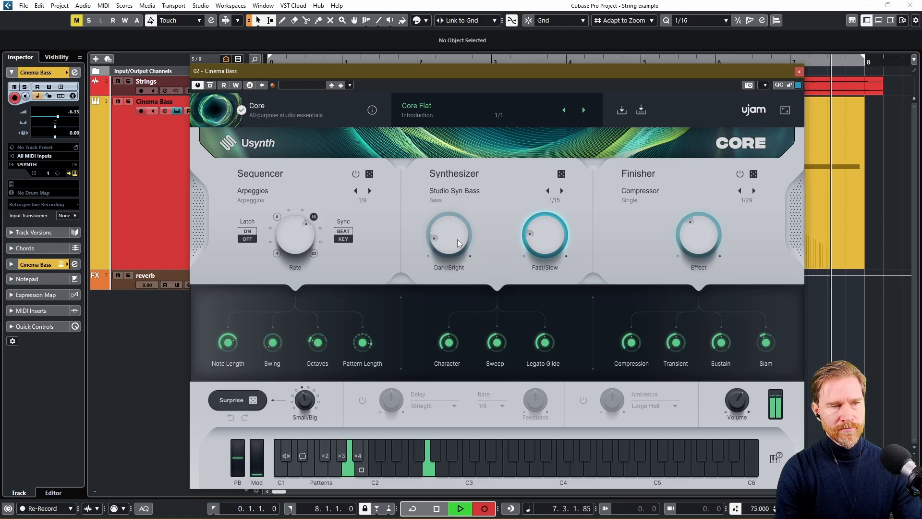
key(space)
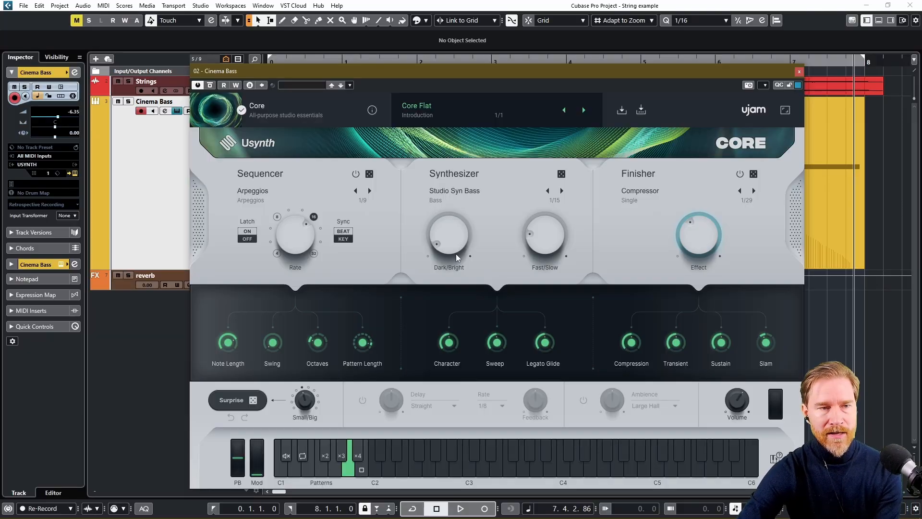
Turn the Synthesizer's Fast/Slow fully towards Fast and play back the recorded bass with the strings.
drag(541, 236, 534, 239)
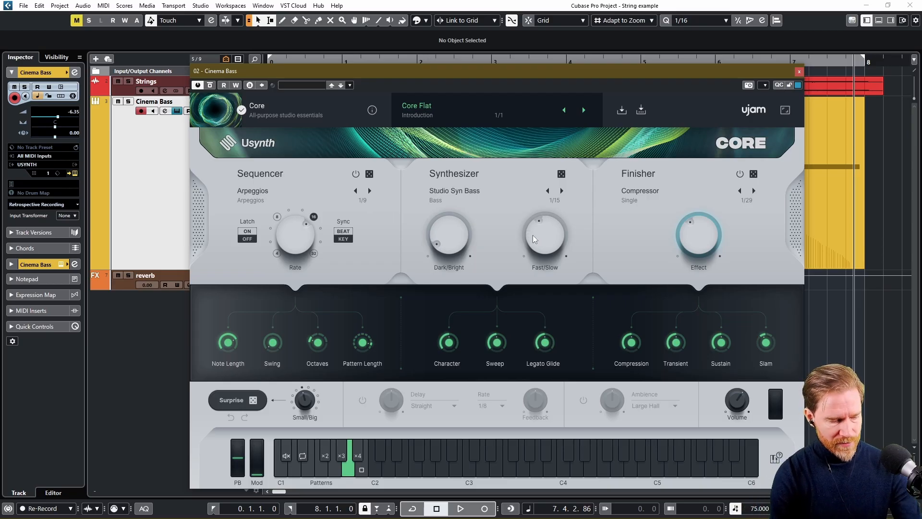
key(space)
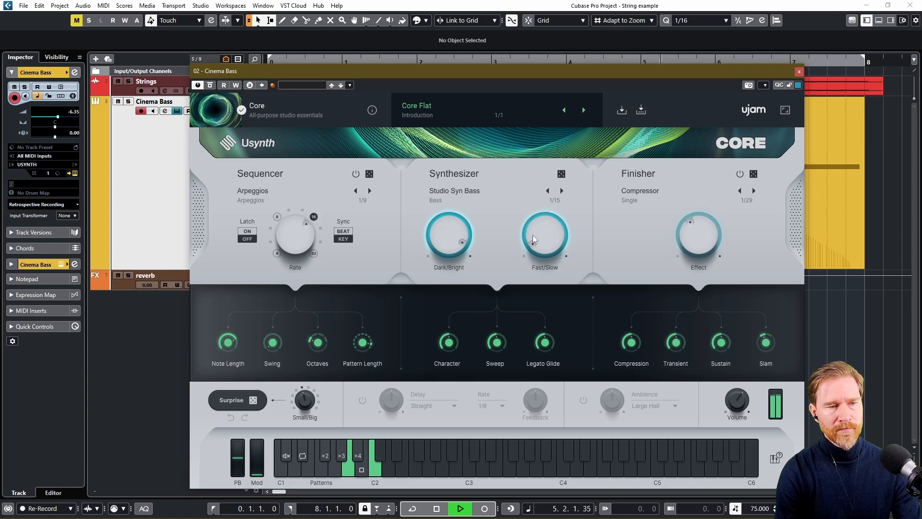
key(space)
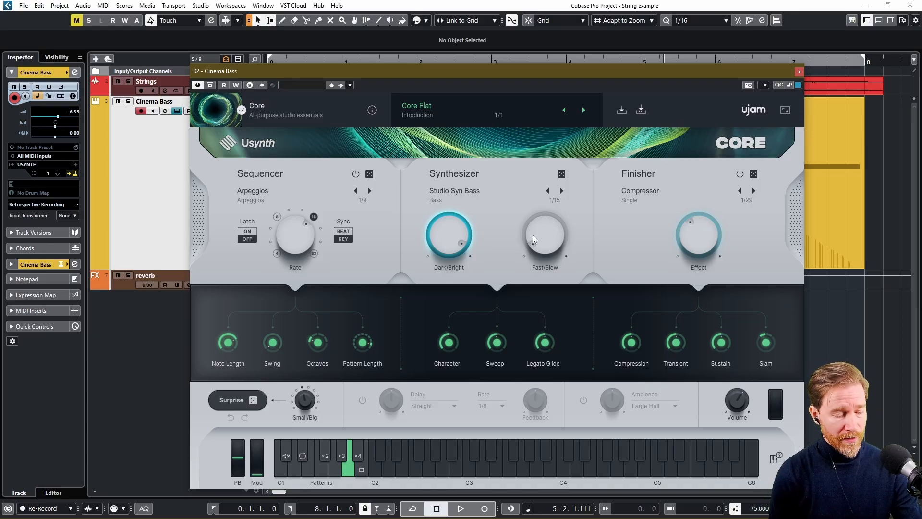
Record another Cinema Bass pass while moving the Synthesizer's Dark/Bright, and raise the Finisher's Compressor Effect slightly.
key(KP_Multiply)
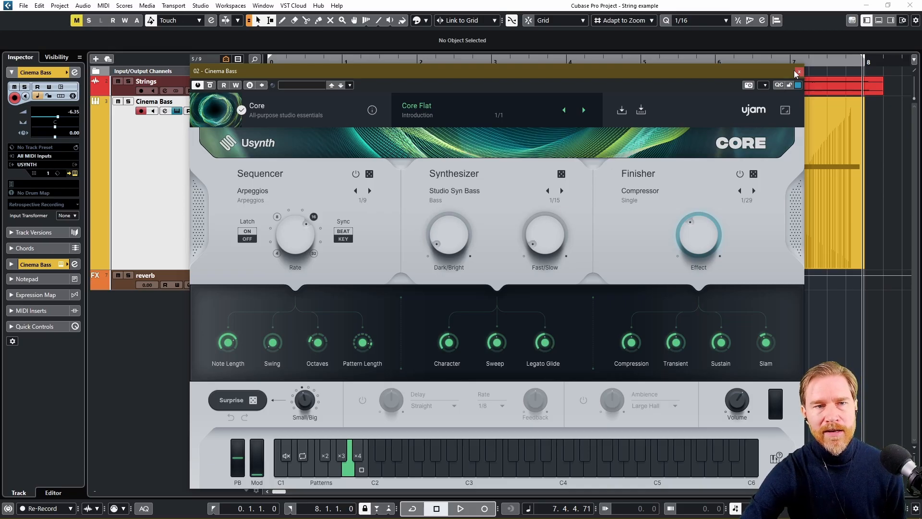
drag(698, 235, 688, 220)
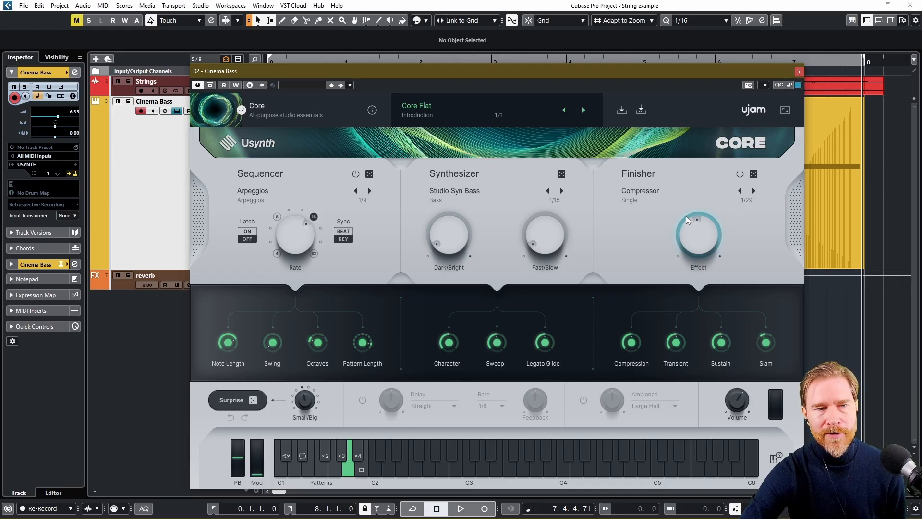
click(800, 71)
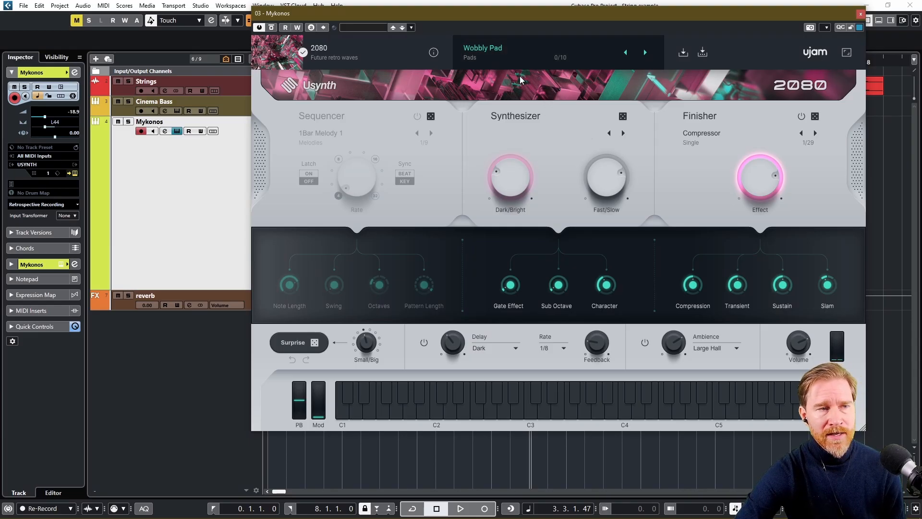
Examine the Usynth 2080 user presets in the Introduction category, keeping Wobbly Pad loaded on the Mykonos track.
click(515, 57)
click(579, 85)
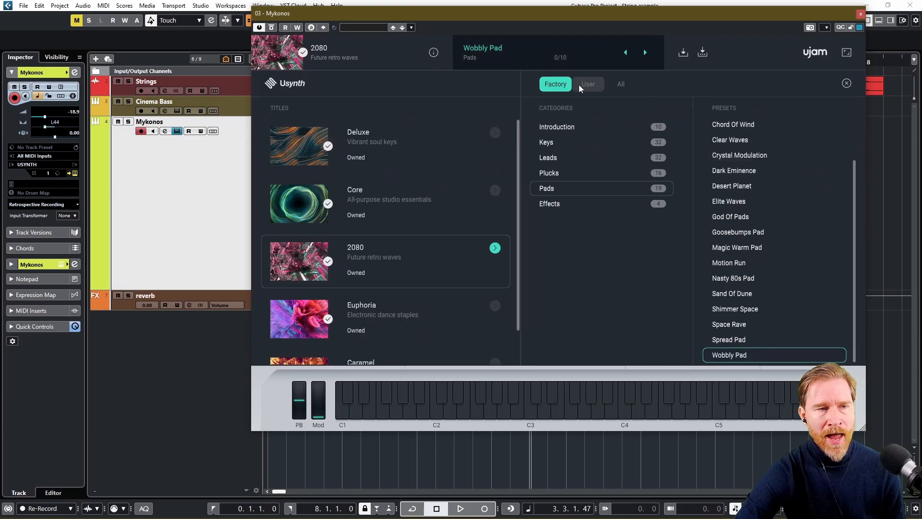
click(567, 127)
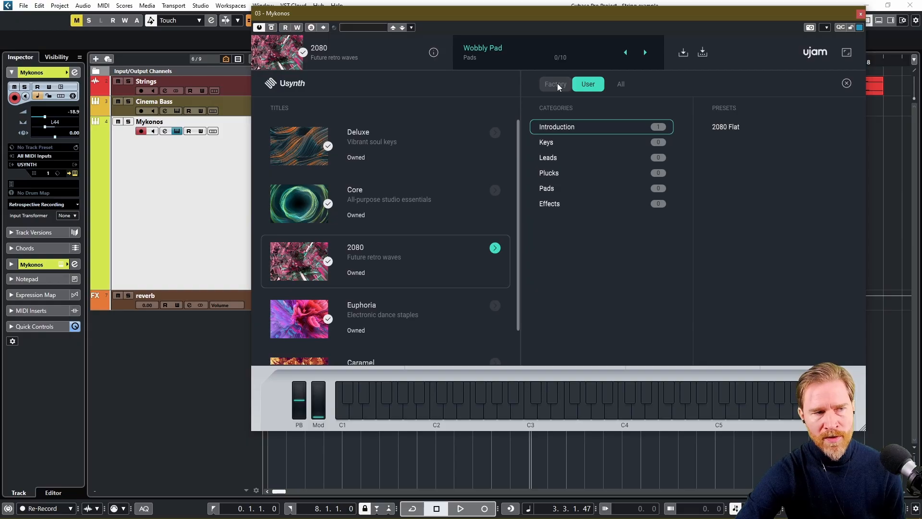
click(846, 83)
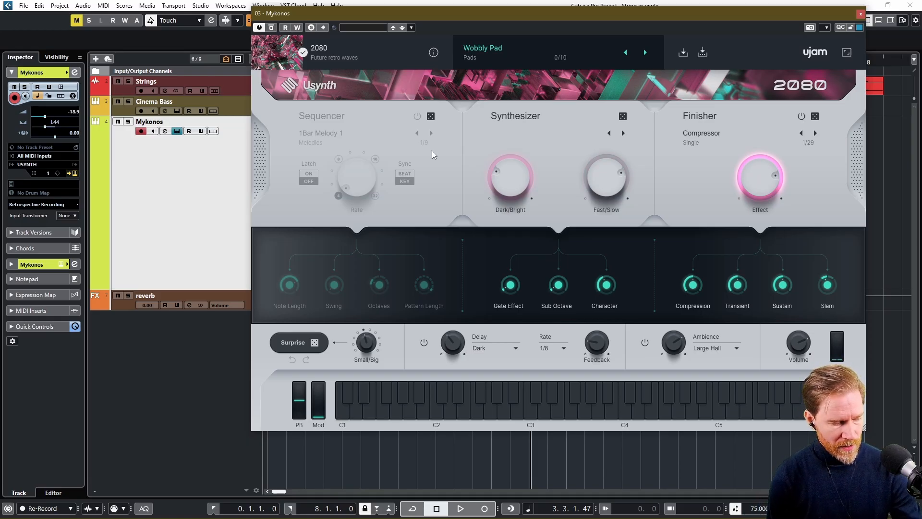
Record a Wobbly Pad part on the Mykonos track from the project start, and play the arrangement with the Drive You Home track.
key(Home)
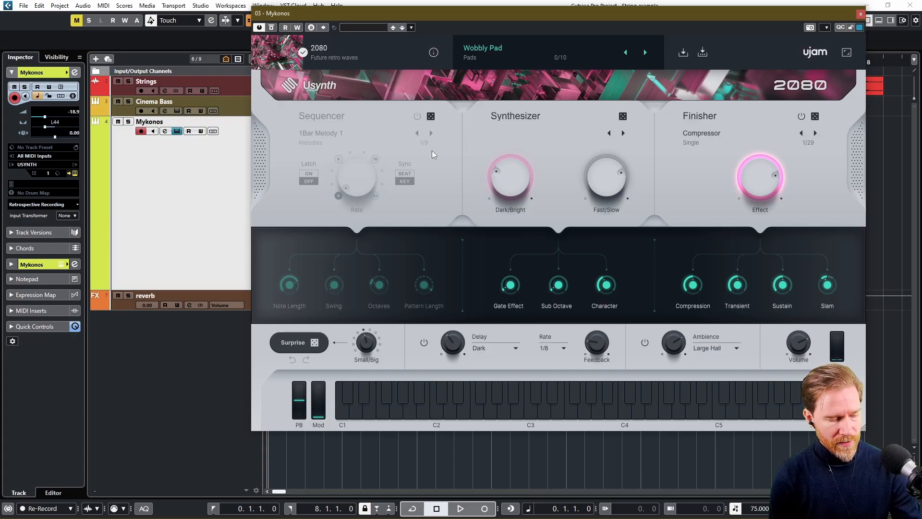
key(KP_Multiply)
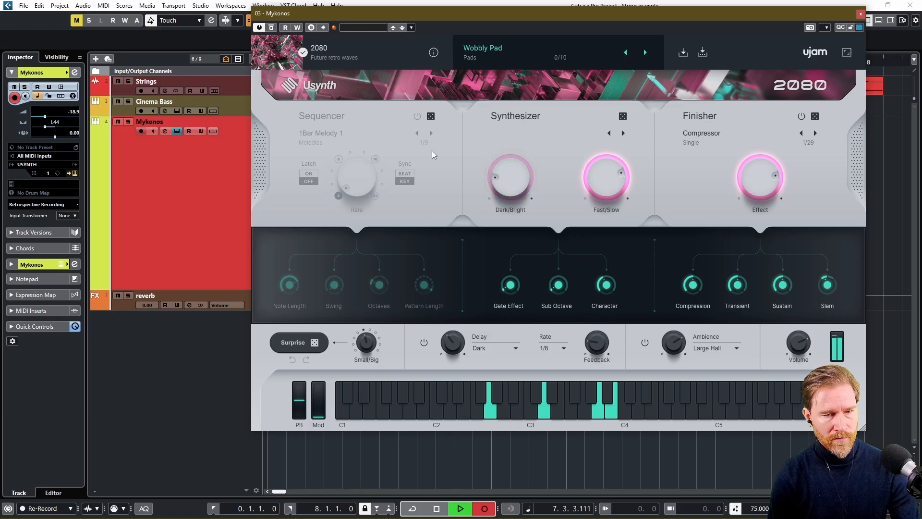
key(space)
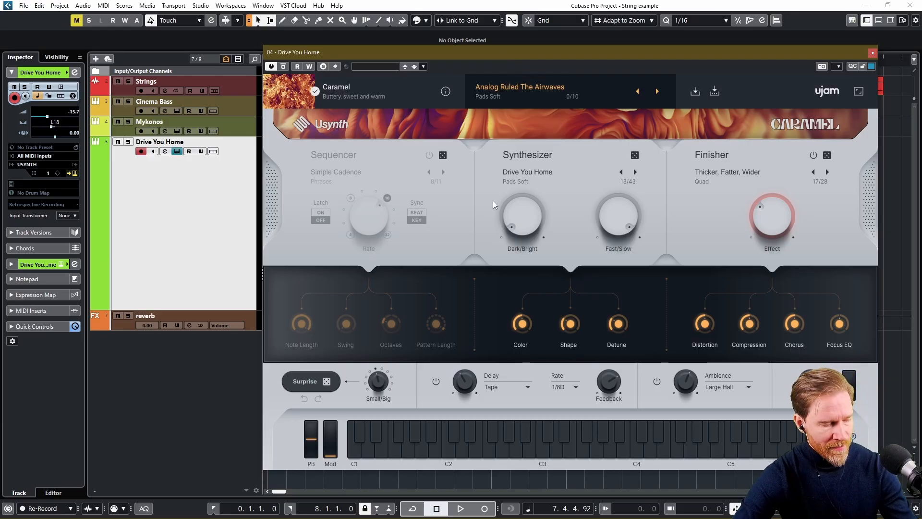
key(space)
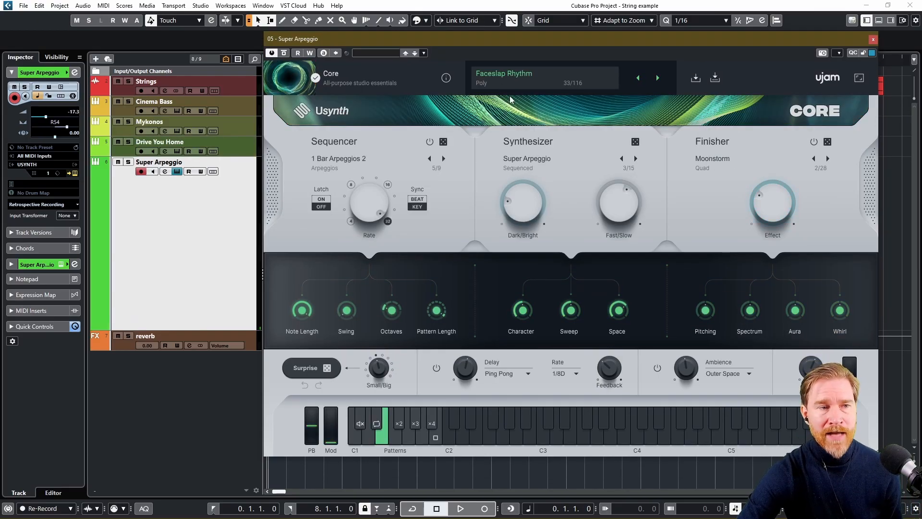
Look through the Synthesizer's Sequenced sounds on the Super Arpeggio track and keep Super Arpeggio.
click(526, 161)
mouse_move(542, 244)
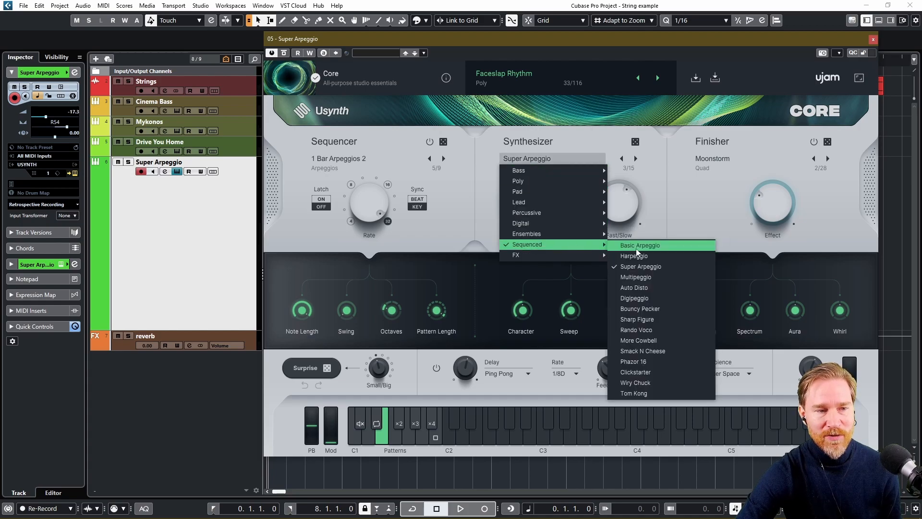
click(593, 135)
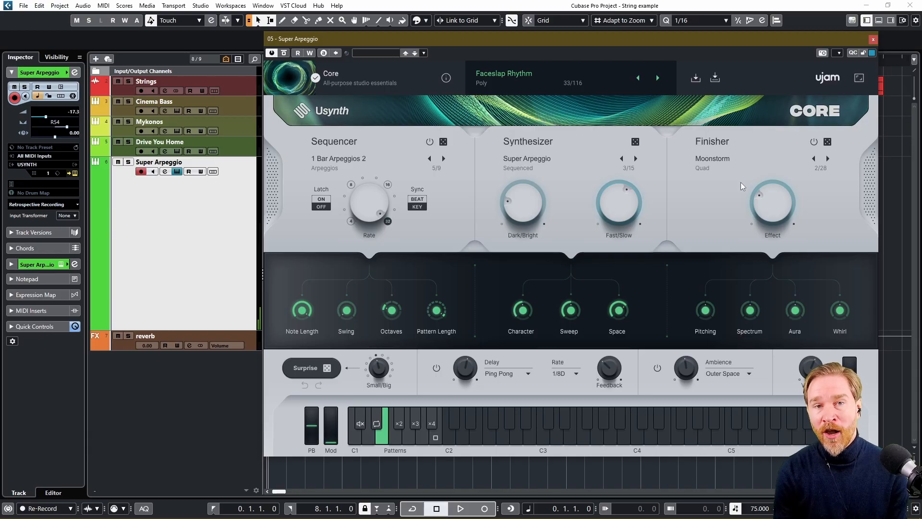
Try the Finisher's Moonstorm Effect at a high and at the minimum amount, and set it slightly below the middle.
drag(764, 201, 769, 124)
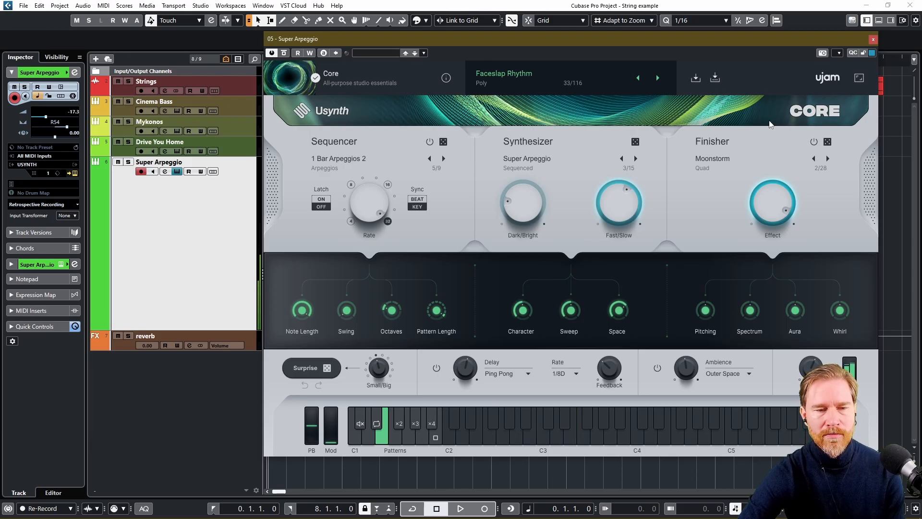
drag(773, 196, 759, 230)
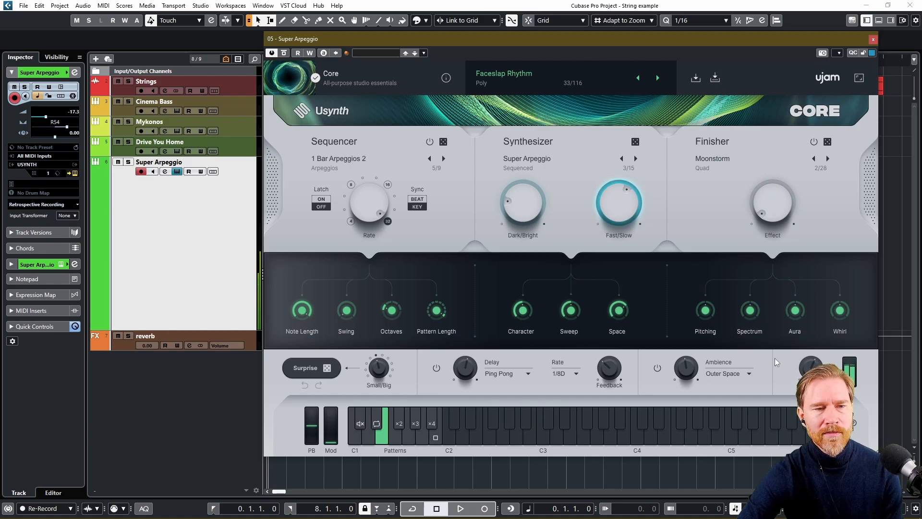
drag(771, 211, 768, 164)
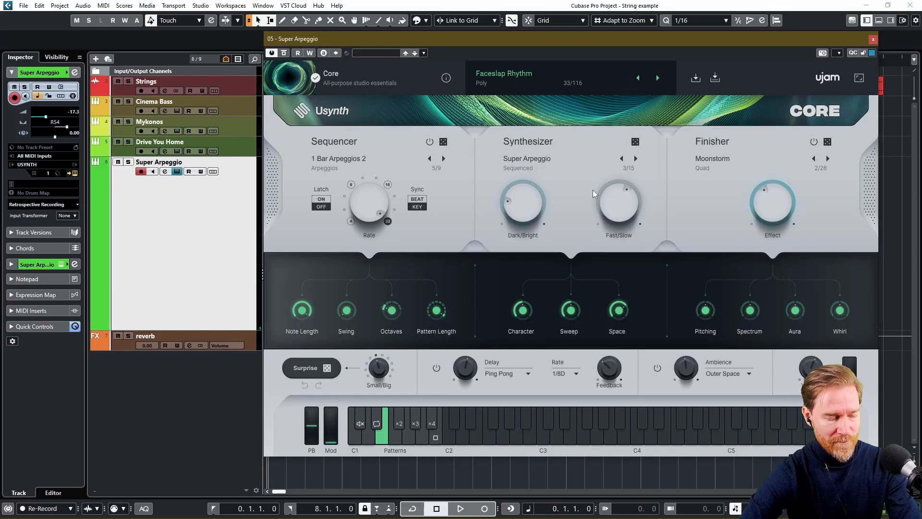
Play back the whole arrangement with the Super Arpeggio part and stop near the end of bar 7.
key(space)
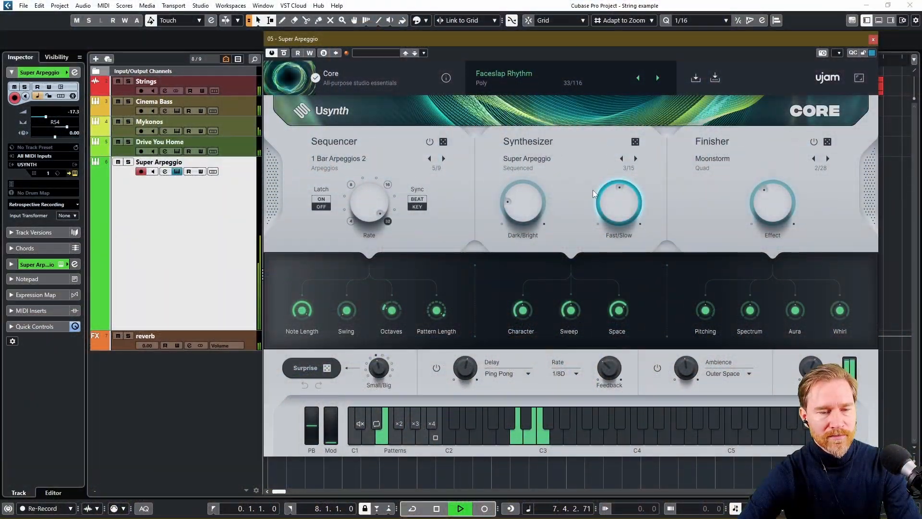
key(space)
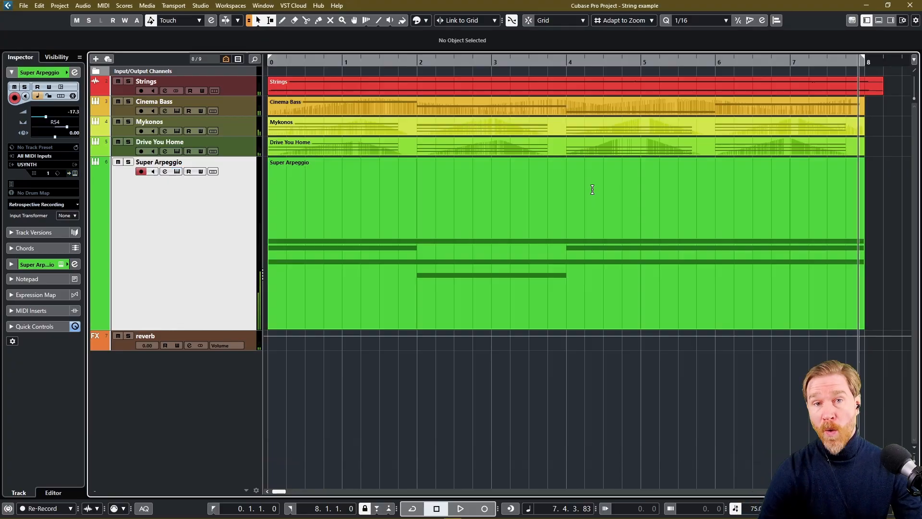